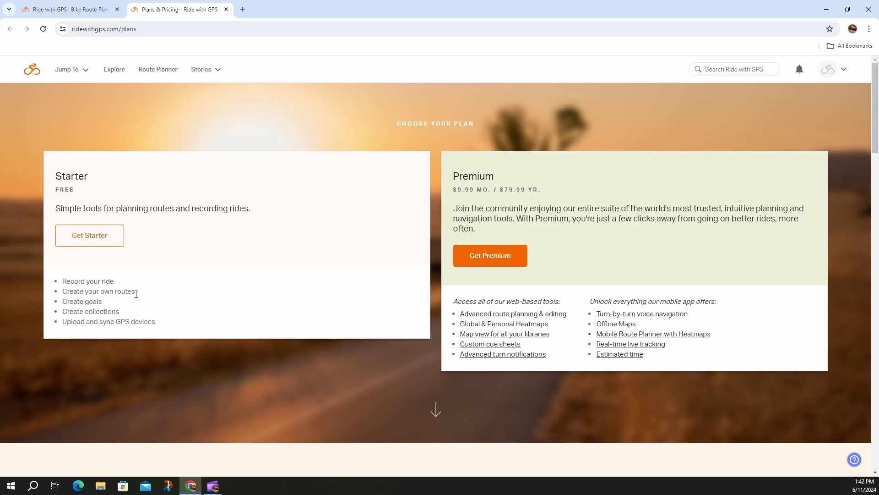
Review the Starter, Premium and Basic plans and compare which features each one includes.
drag(136, 293, 99, 292)
scroll(518, 274, down, 6)
scroll(519, 271, down, 7)
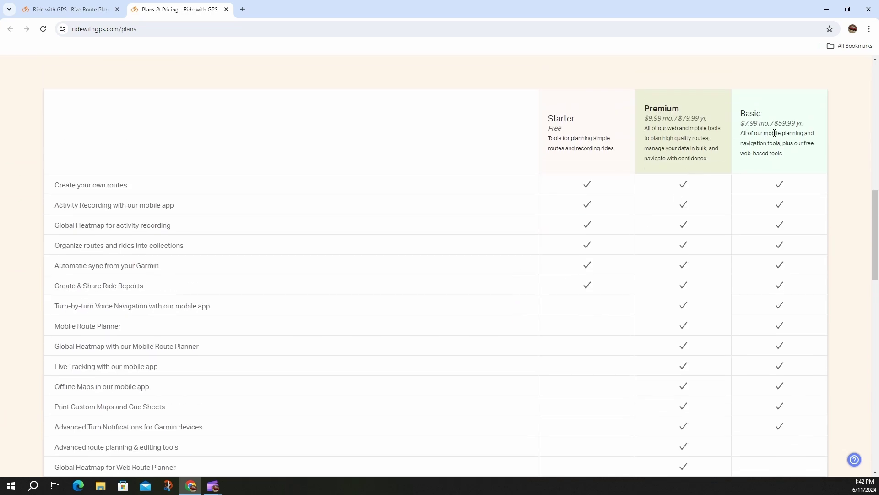
scroll(761, 215, down, 2)
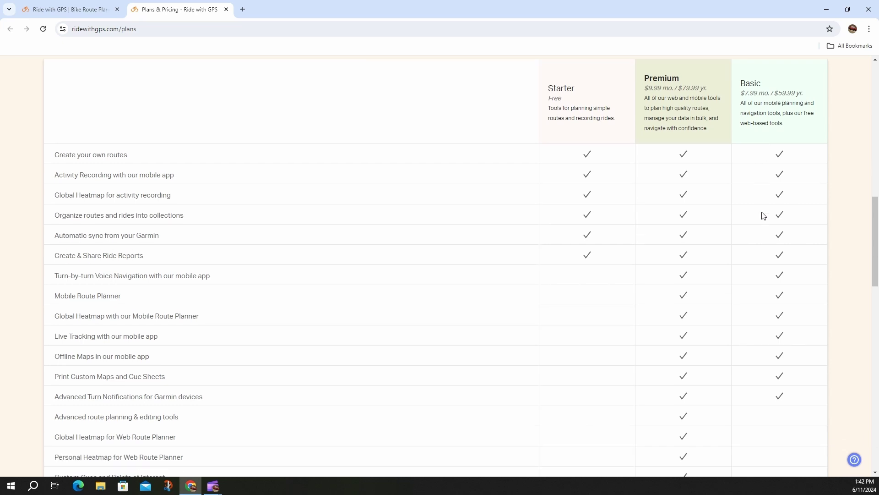
scroll(568, 204, down, 2)
scroll(578, 207, down, 1)
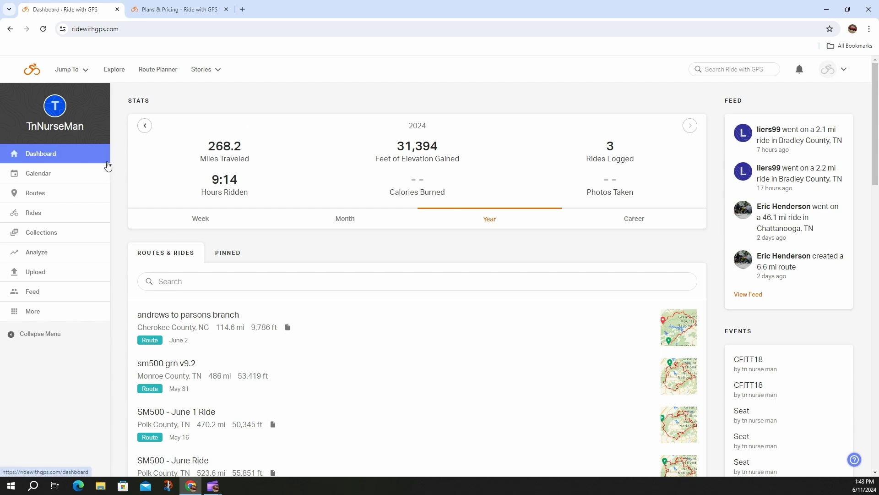
Open the route planner and start a new route instead of resuming the last planning session.
click(166, 73)
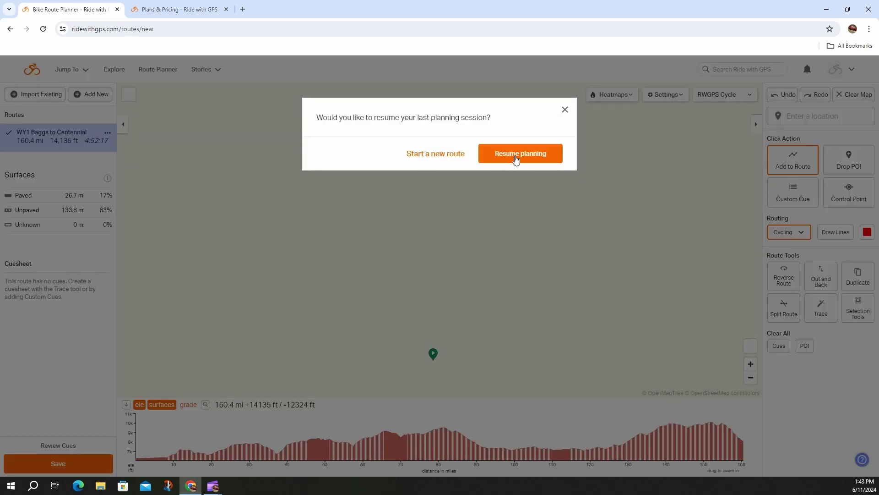
click(436, 155)
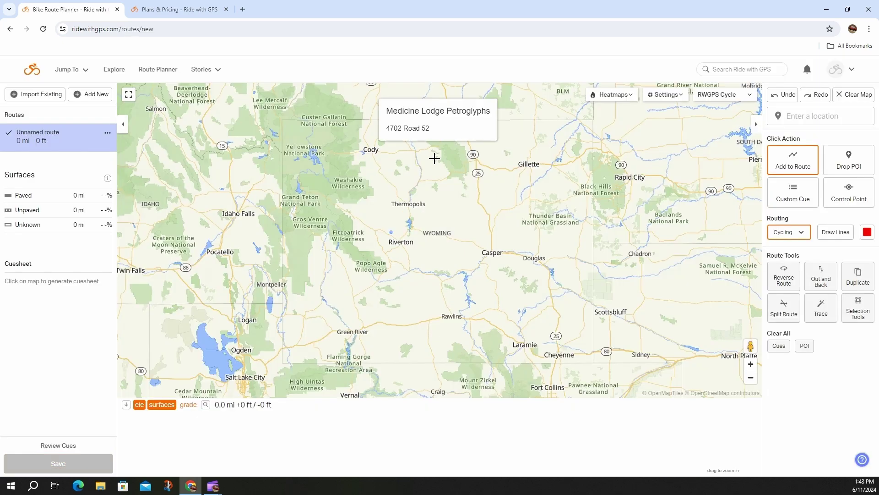
Place the route's start point on the road at Reliance, Tennessee, beside the Hiwassee River.
scroll(564, 275, down, 1)
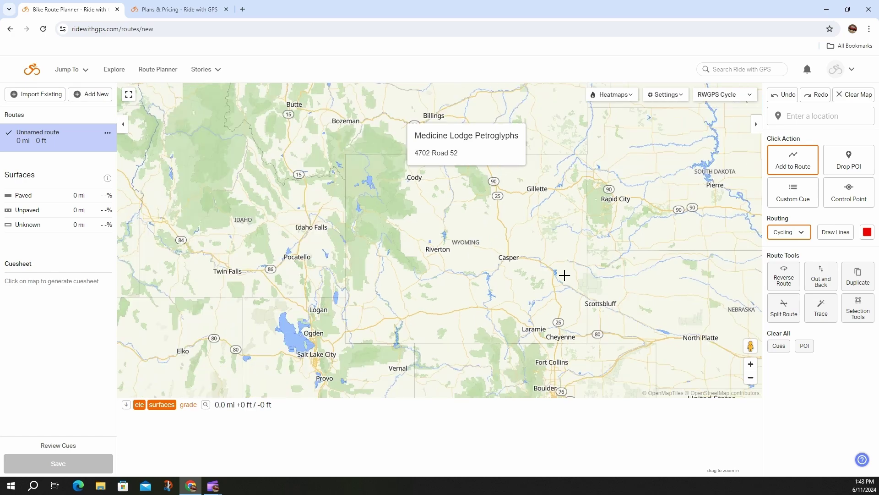
scroll(565, 275, down, 3)
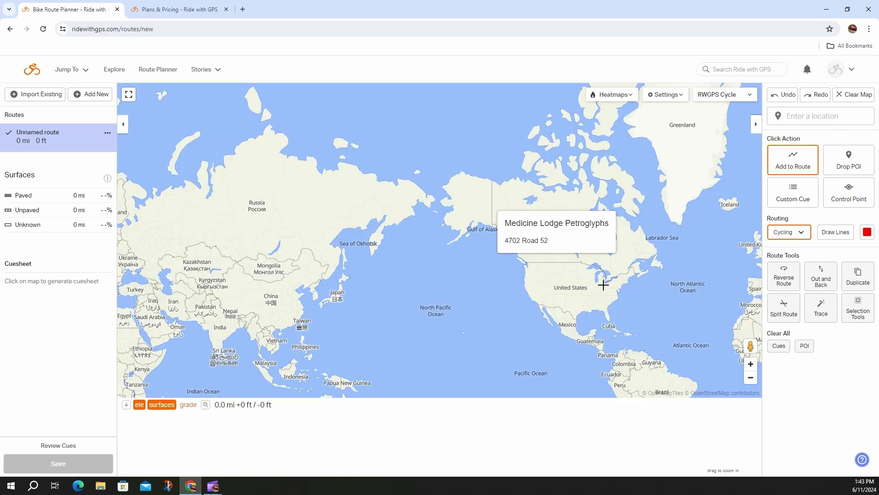
scroll(527, 293, up, 3)
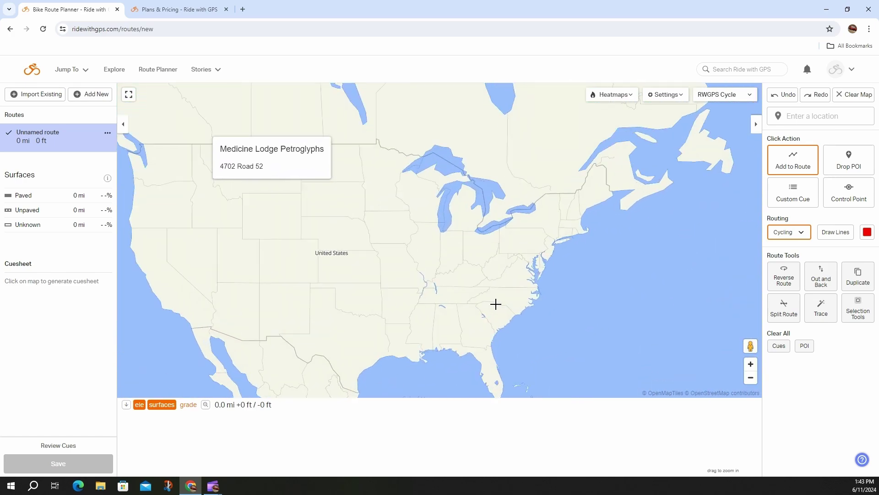
scroll(494, 304, up, 5)
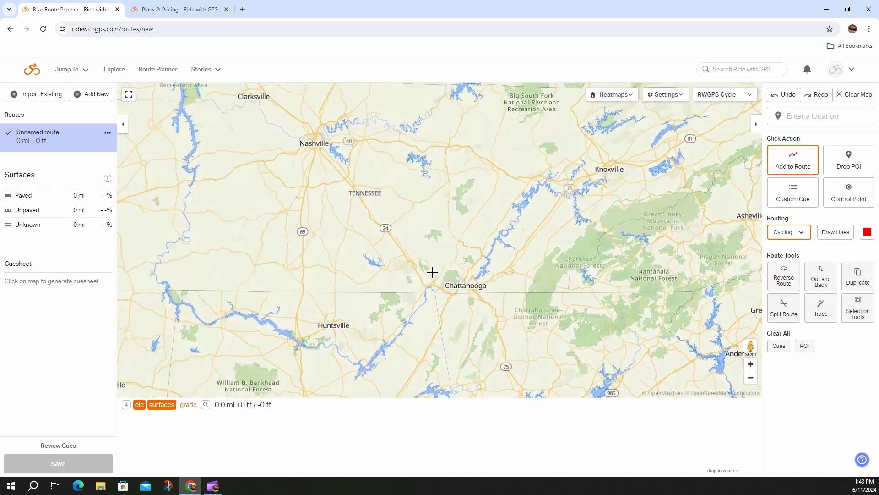
scroll(432, 273, up, 3)
drag(549, 274, 273, 263)
drag(544, 277, 325, 249)
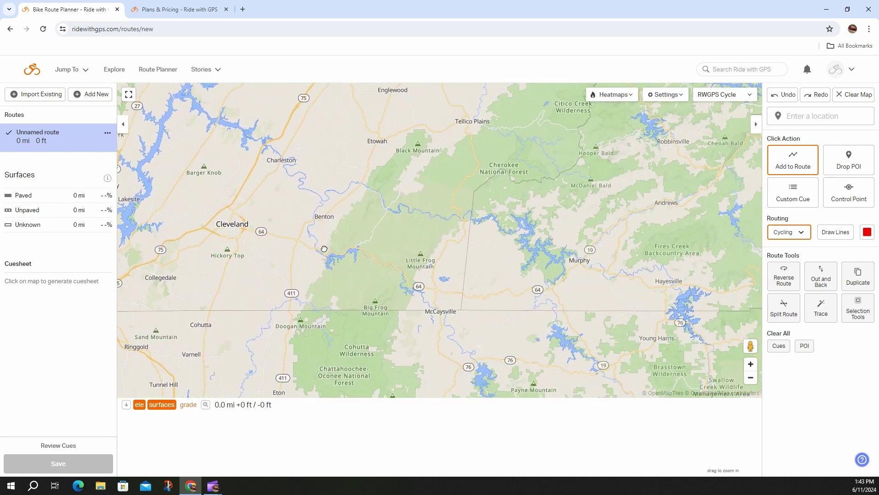
scroll(463, 263, up, 4)
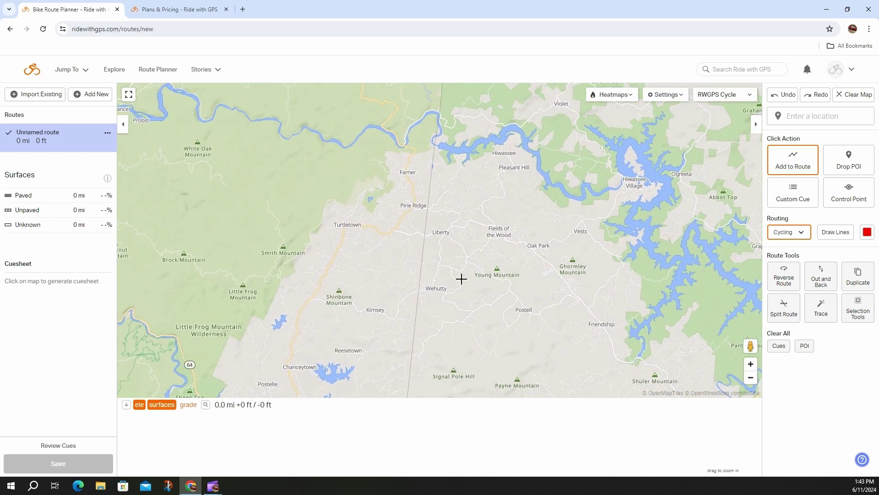
drag(303, 255, 508, 277)
drag(383, 194, 405, 240)
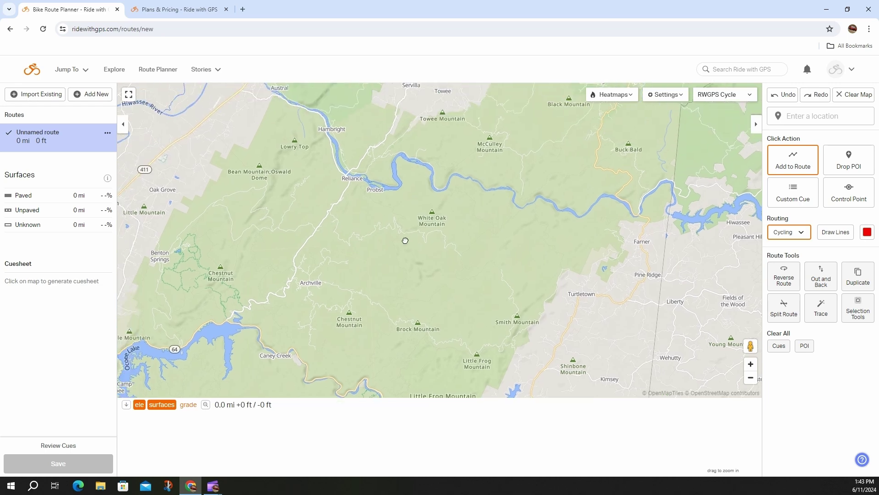
scroll(377, 226, up, 2)
scroll(359, 202, up, 1)
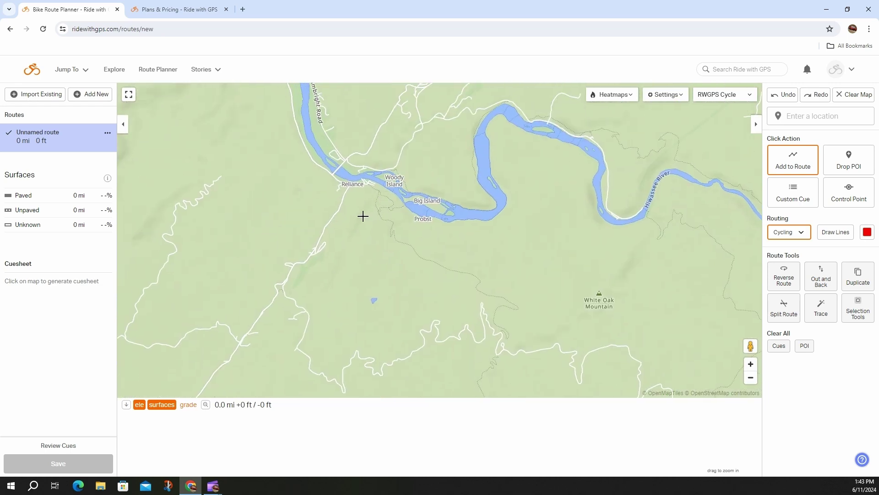
scroll(336, 181, up, 1)
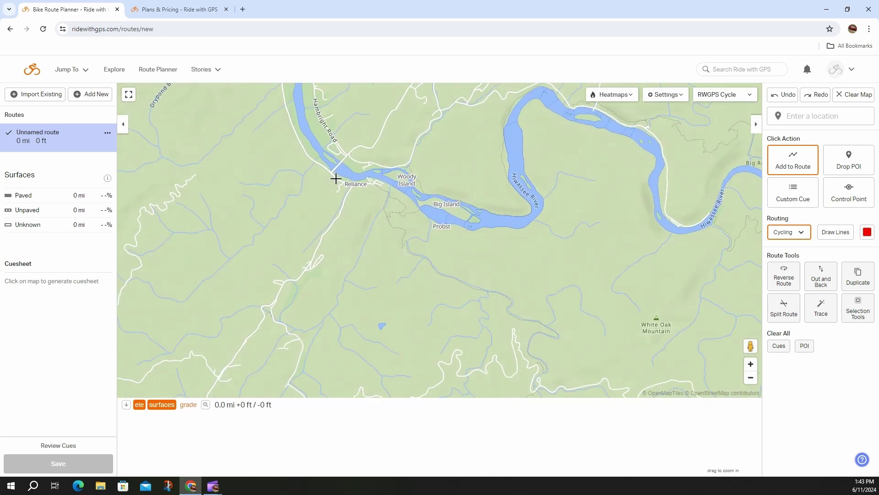
click(336, 178)
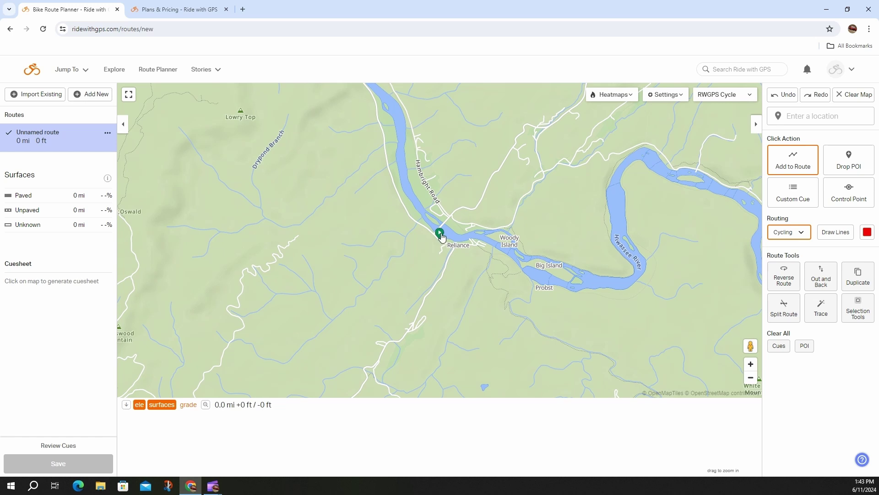
Extend the route about 0.9 mi from the start point along the road running southwest out of Reliance.
mouse_move(441, 239)
mouse_down()
mouse_move(386, 181)
mouse_move(443, 213)
mouse_move(455, 179)
mouse_move(447, 237)
mouse_move(438, 234)
mouse_up()
drag(494, 290, 471, 175)
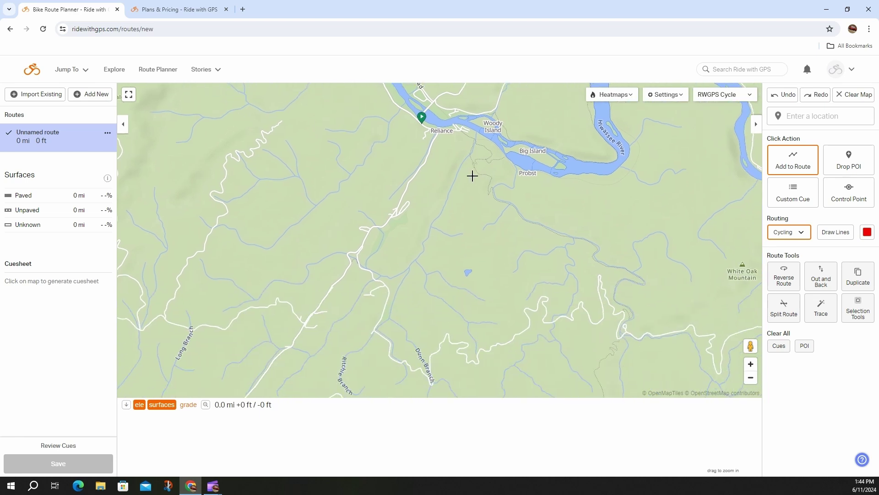
click(401, 201)
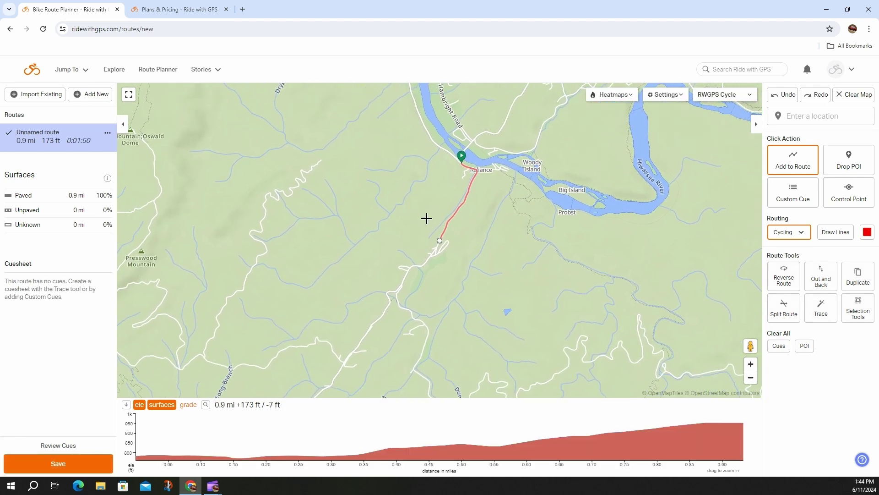
Switch the base map to Google Map and examine the roads between Reliance Cemetery, Lost Creek Campground and Big Lost Creek.
drag(489, 289, 536, 181)
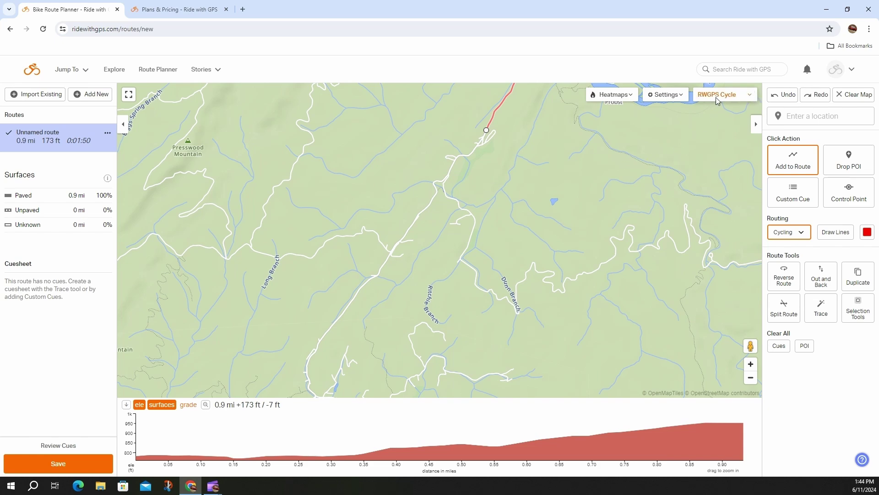
click(739, 95)
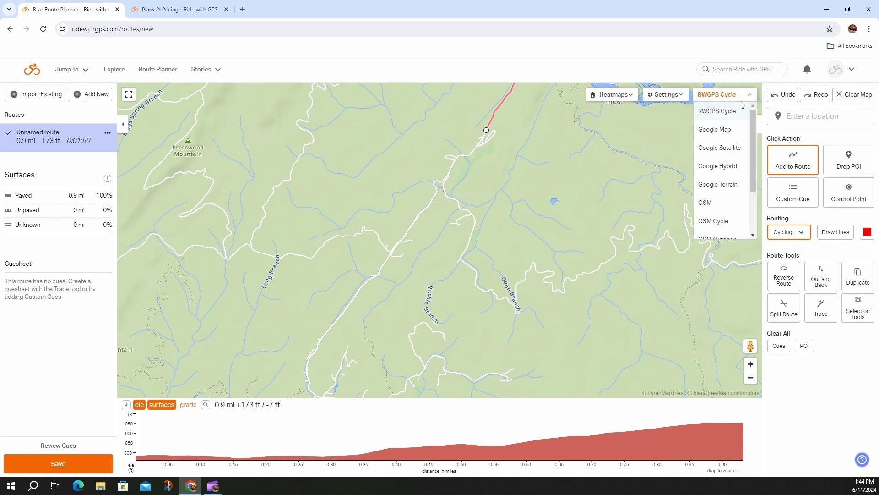
click(724, 131)
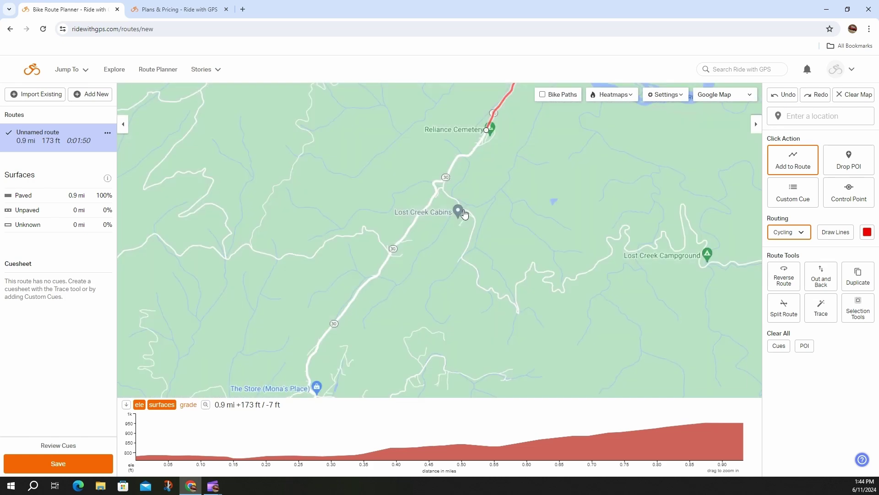
drag(532, 206, 442, 173)
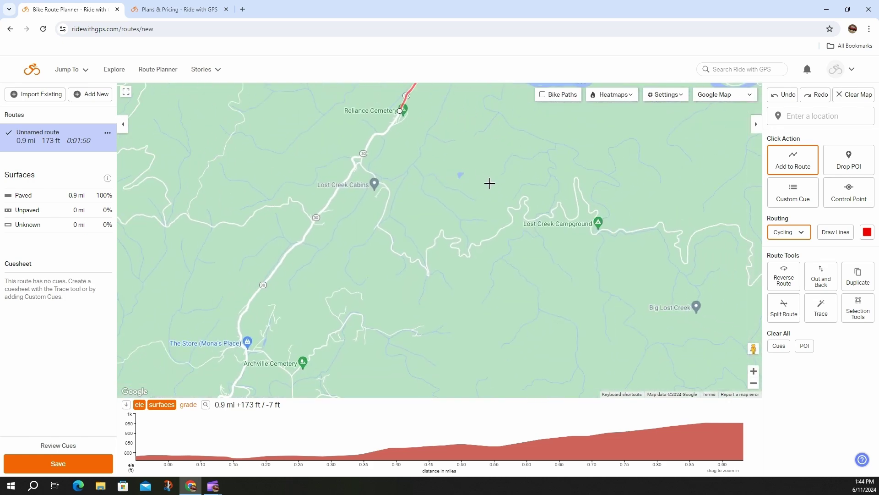
drag(485, 197, 456, 189)
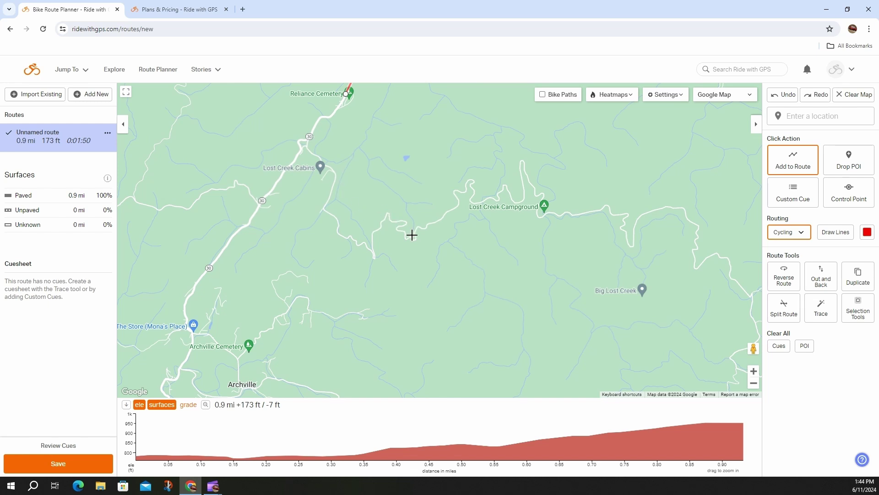
drag(392, 194, 355, 218)
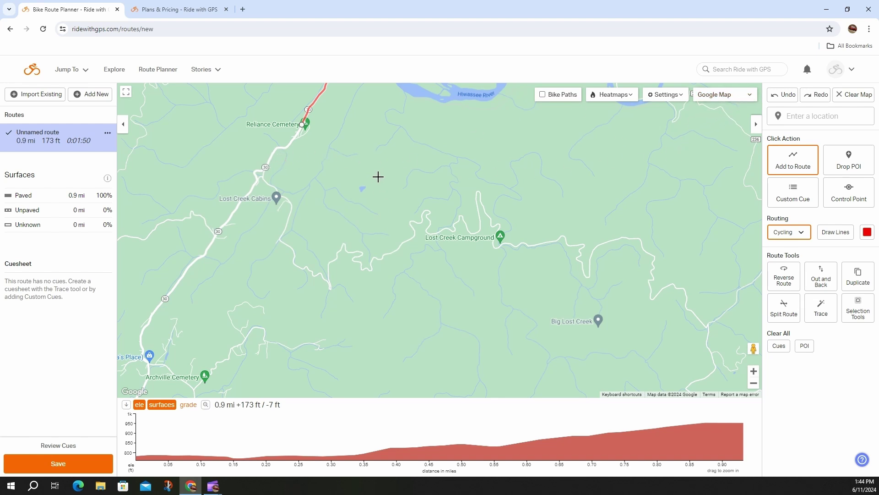
drag(371, 182, 375, 212)
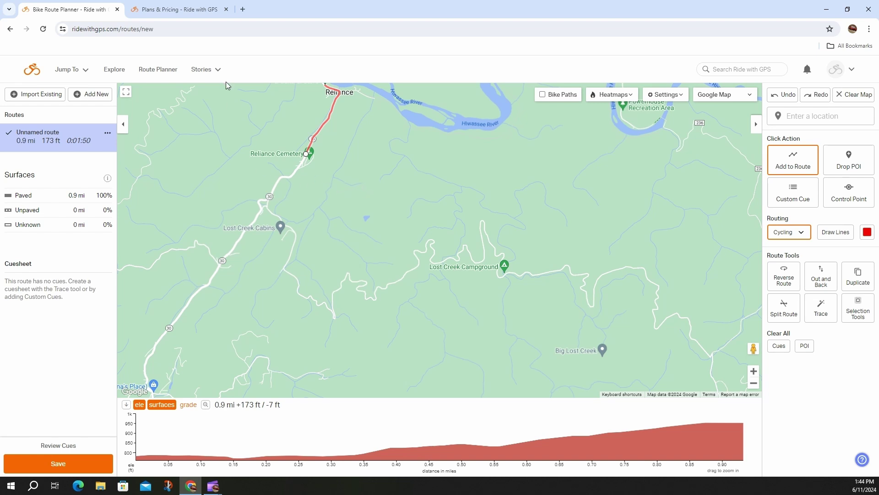
drag(385, 229, 349, 192)
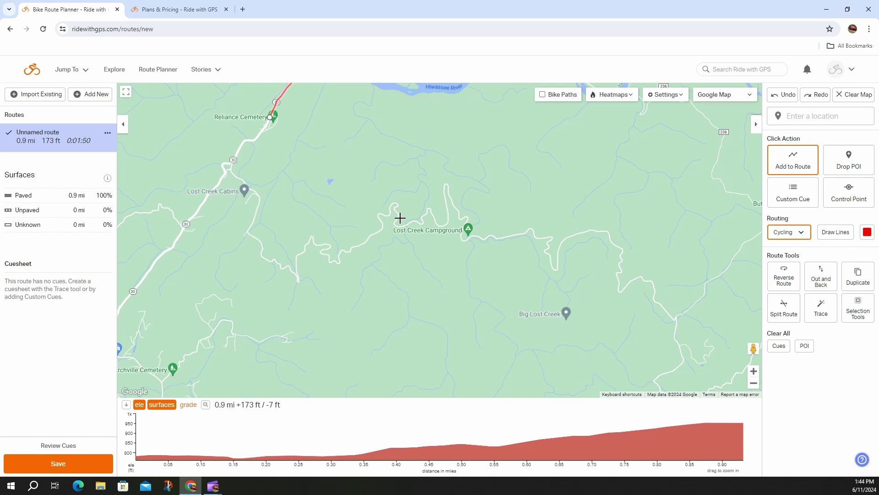
Extend the route past Lost Creek Campground and southwest onto the forest road south of Big Lost Creek, reaching about 15 mi.
click(399, 217)
scroll(399, 217, down, 2)
scroll(510, 304, up, 2)
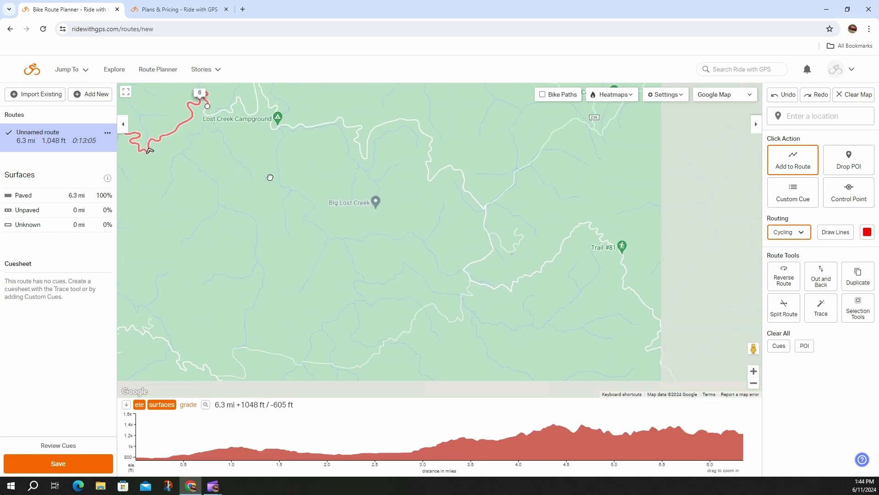
click(467, 201)
scroll(501, 263, down, 2)
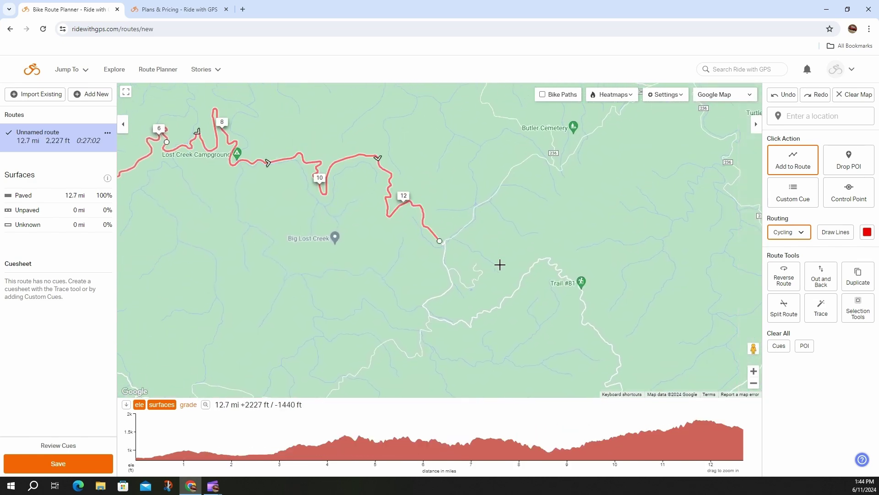
scroll(490, 175, up, 2)
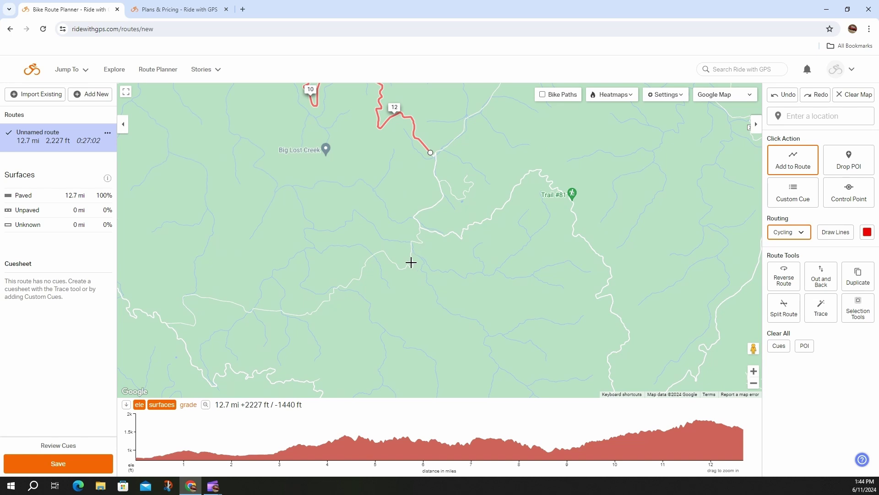
click(373, 257)
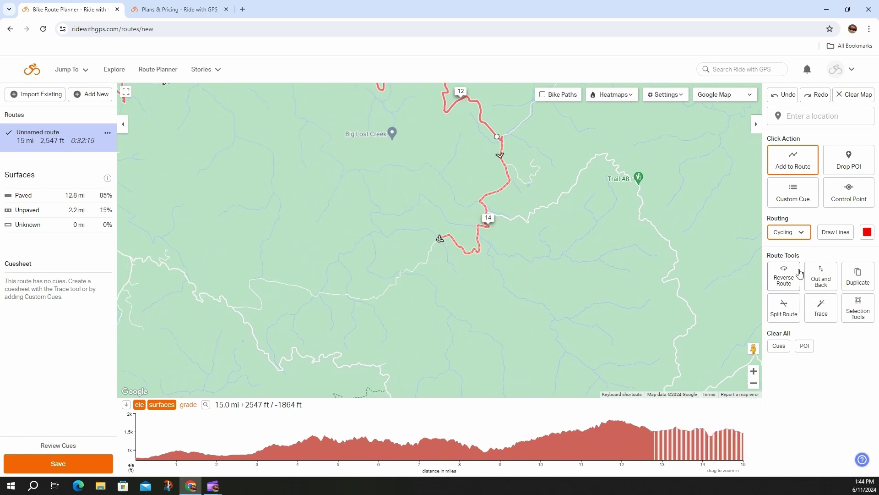
Review the available routing modes and the Avoid Highways option, leaving Cycling selected.
click(803, 232)
click(802, 235)
drag(589, 294, 634, 246)
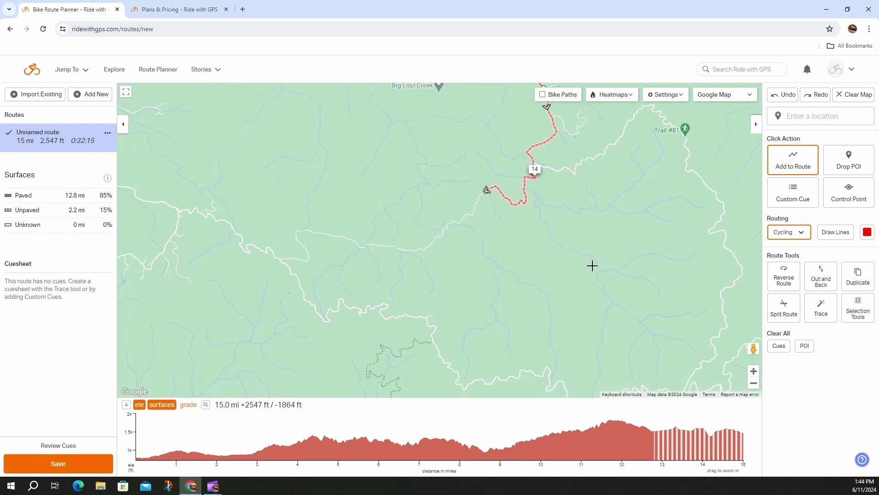
click(802, 234)
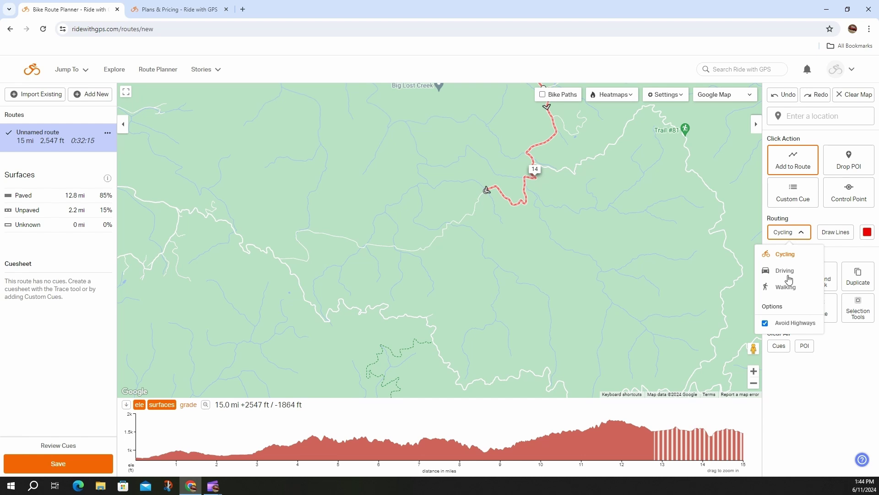
click(801, 236)
Extend the route along the winding forest roads north of Little Frog Wilderness to Highway 68 at Harbuck, reaching about 30.5 mi.
drag(621, 289, 700, 214)
drag(751, 229, 688, 244)
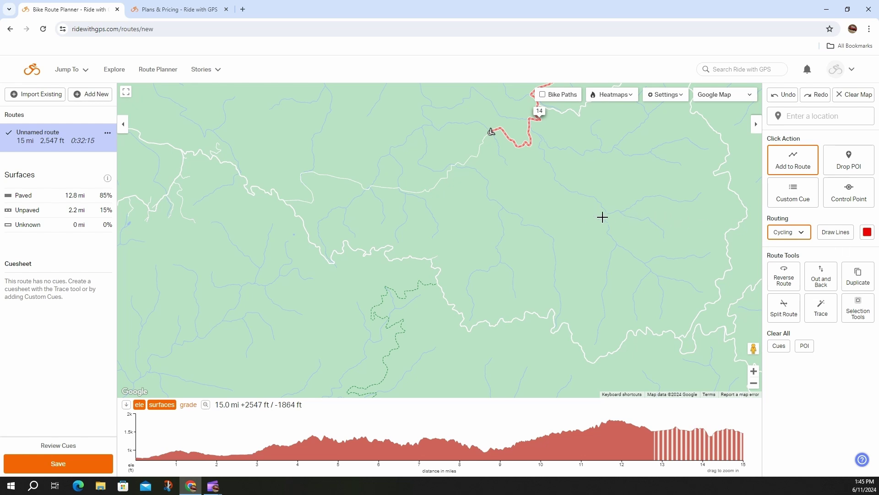
click(287, 201)
drag(591, 272, 363, 158)
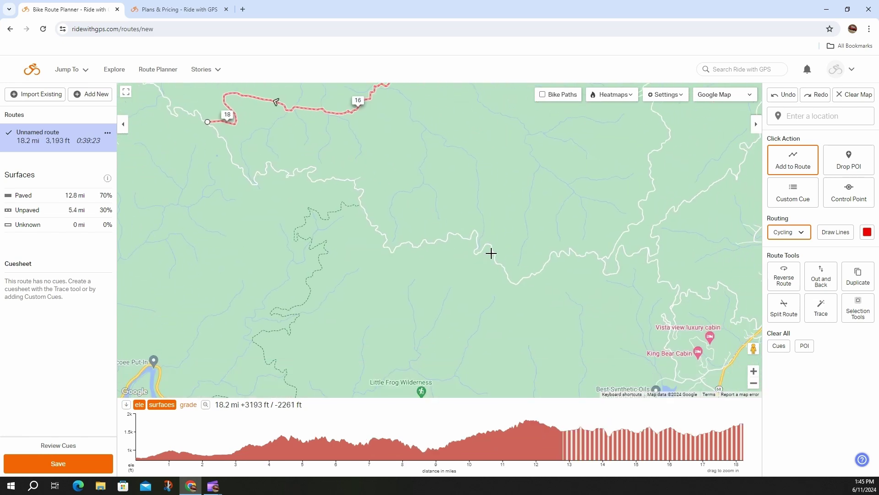
click(494, 254)
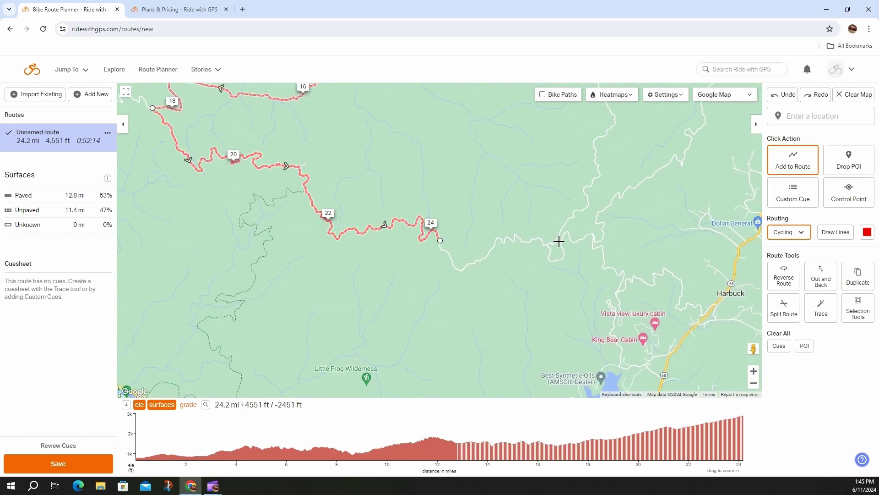
click(717, 306)
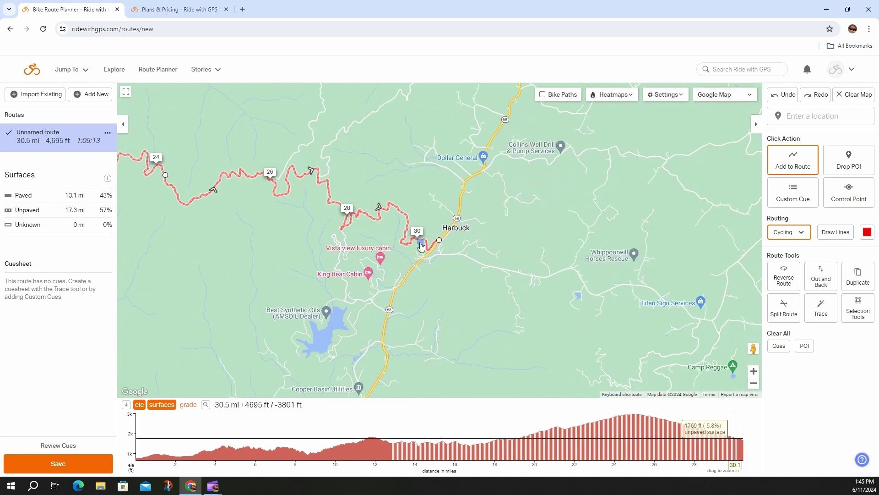
Try to extend the route from Harbuck to Highway 68 south of Farner using Cycling routing.
drag(222, 187, 497, 235)
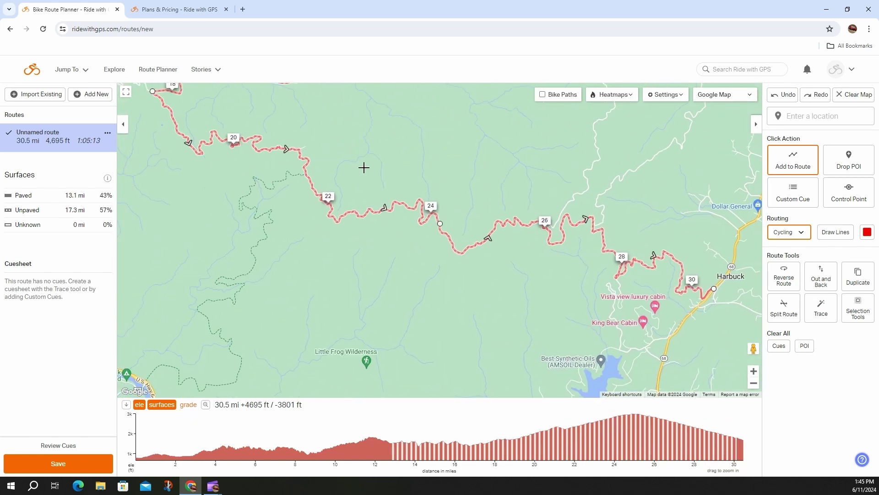
drag(363, 167, 518, 224)
scroll(522, 200, down, 1)
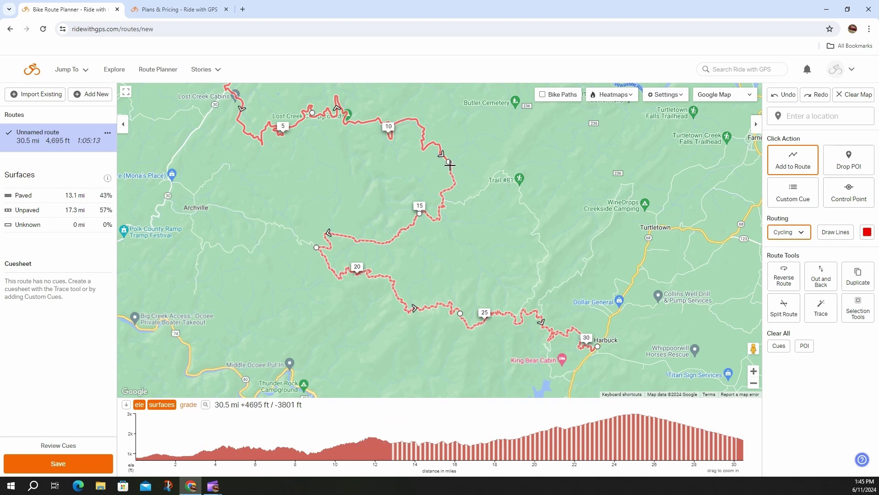
drag(485, 238, 520, 212)
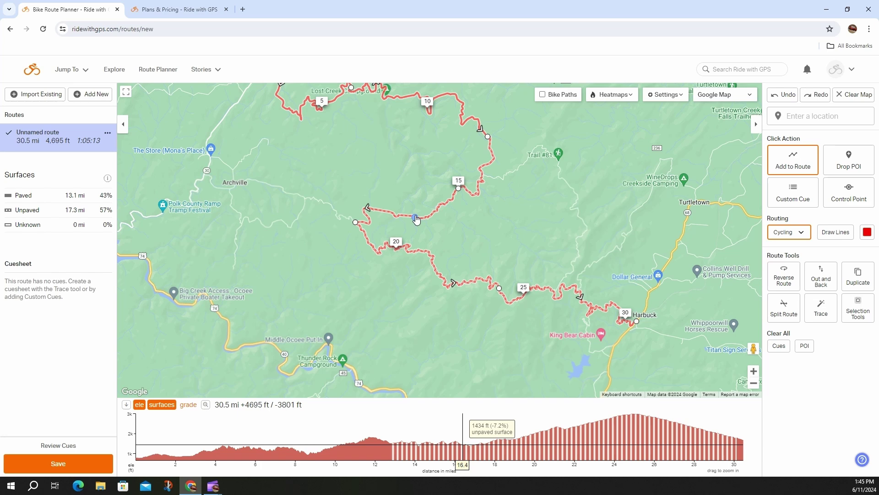
drag(626, 229, 458, 226)
drag(631, 270, 560, 276)
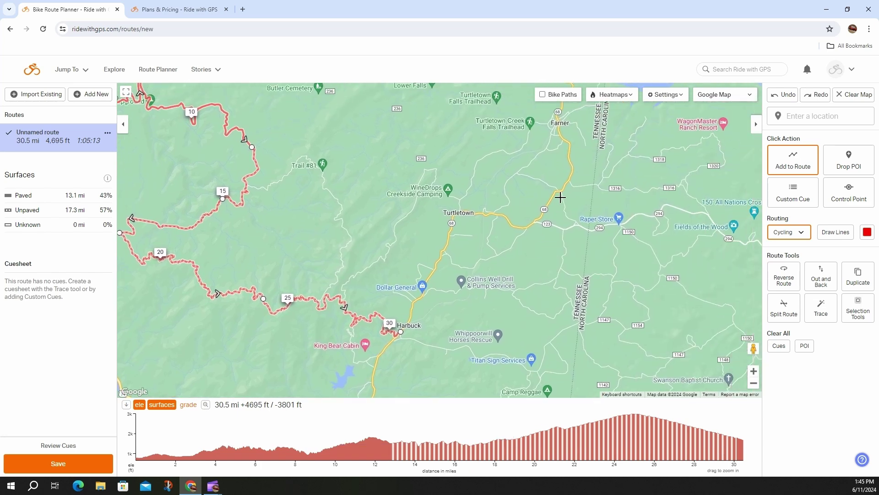
click(562, 189)
drag(485, 207, 536, 212)
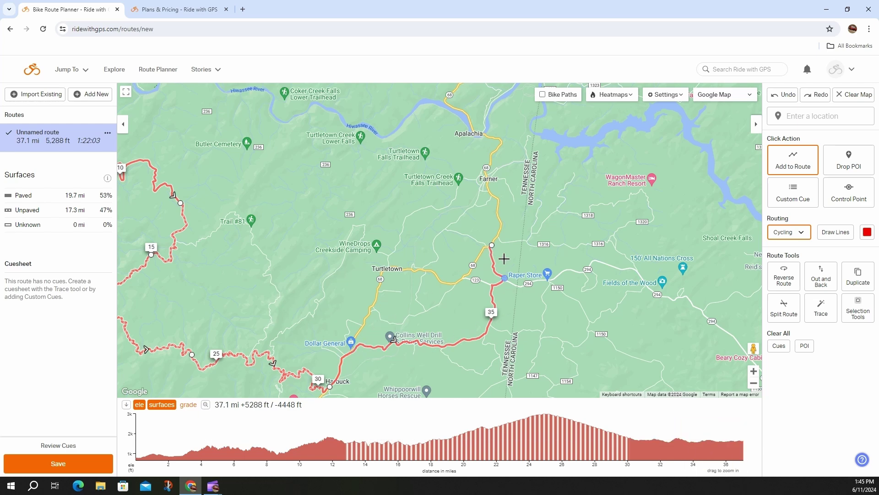
Undo the last segment and, with Driving routing, extend the route through Turtletown to the Highway 68 and 123 junction, about 35.3 mi.
click(796, 233)
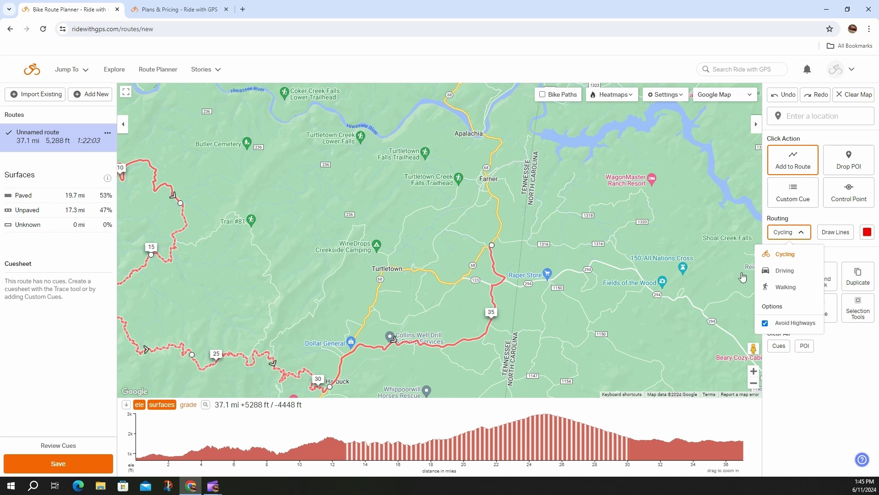
click(783, 273)
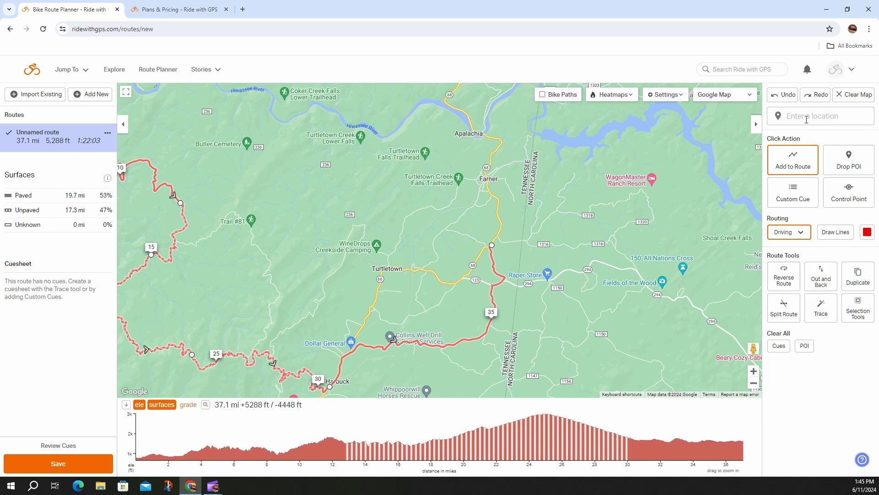
click(786, 95)
click(788, 96)
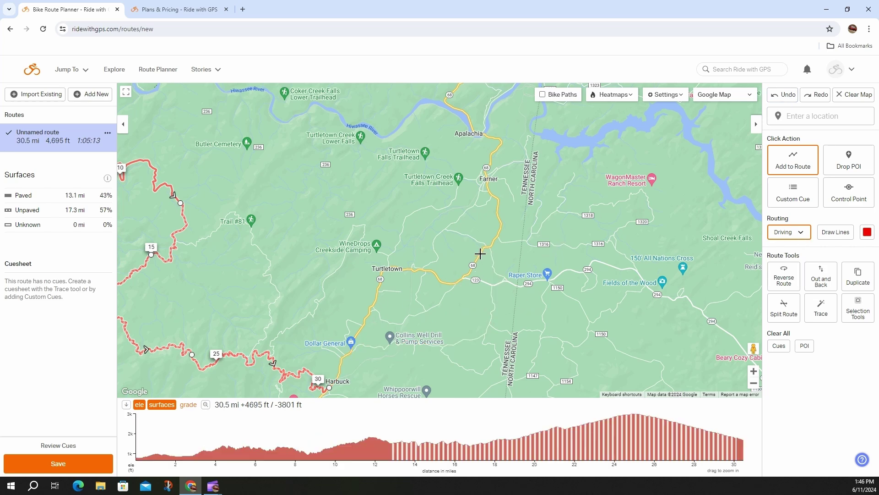
click(463, 278)
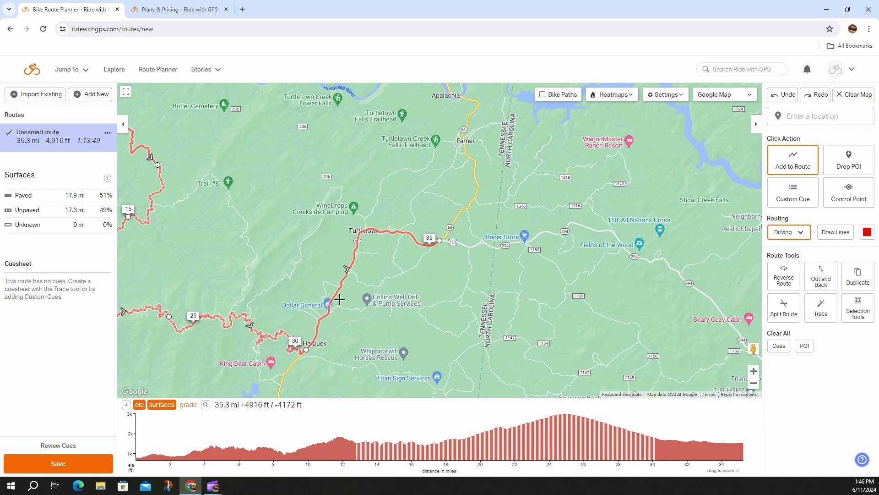
Switch back to Cycling routing and extend the route north through Farner and Apalachia, across the Hiwassee River toward Buck Bald, about 42.4 mi.
click(800, 232)
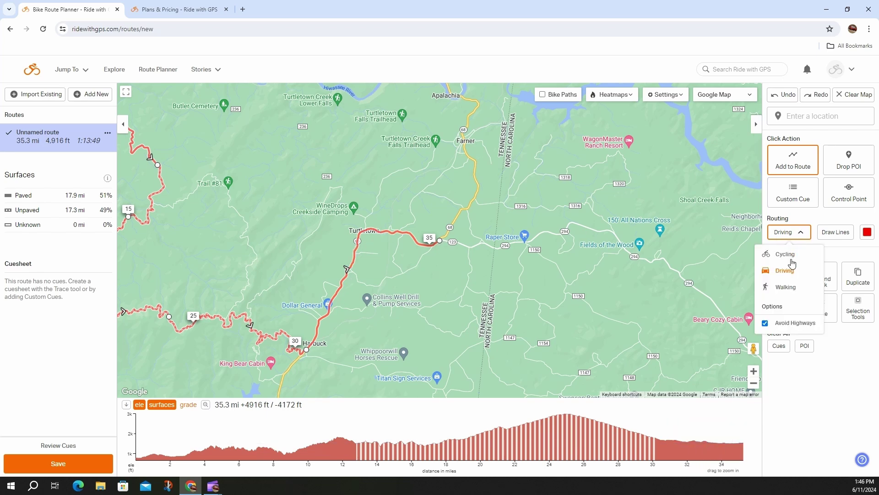
click(785, 254)
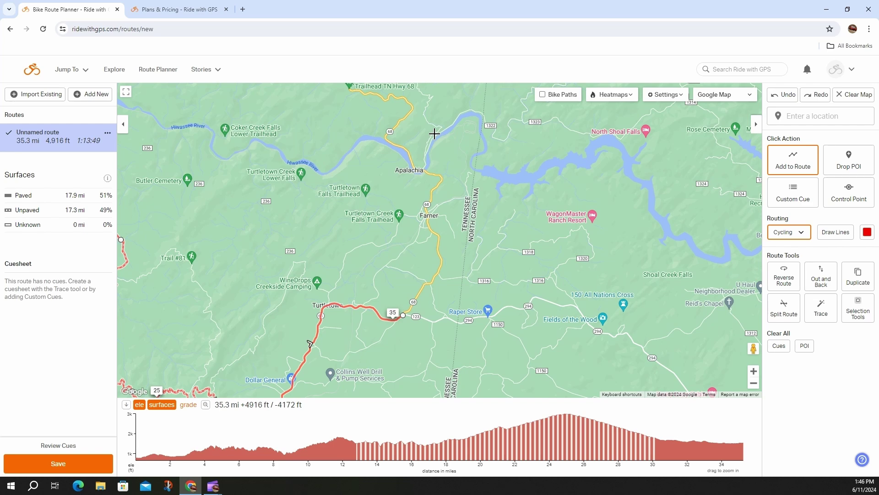
click(434, 134)
click(423, 196)
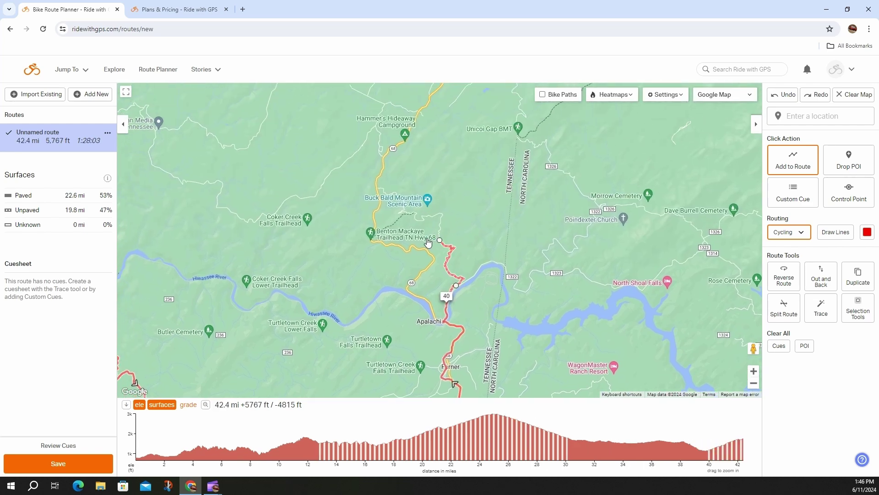
Extend the route past Buck Bald to Highway 68, west beyond Coker Creek Falls and back to Reliance, closing the loop at about 62 mi.
click(381, 189)
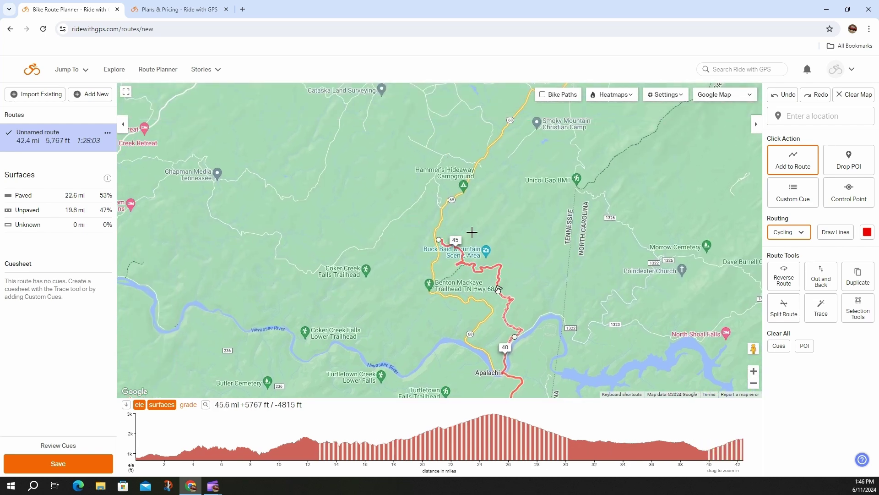
click(453, 254)
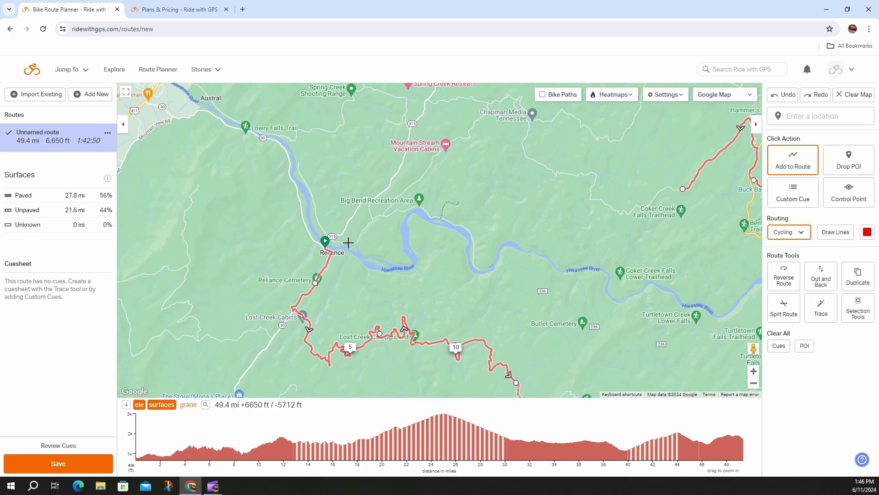
scroll(349, 237, up, 2)
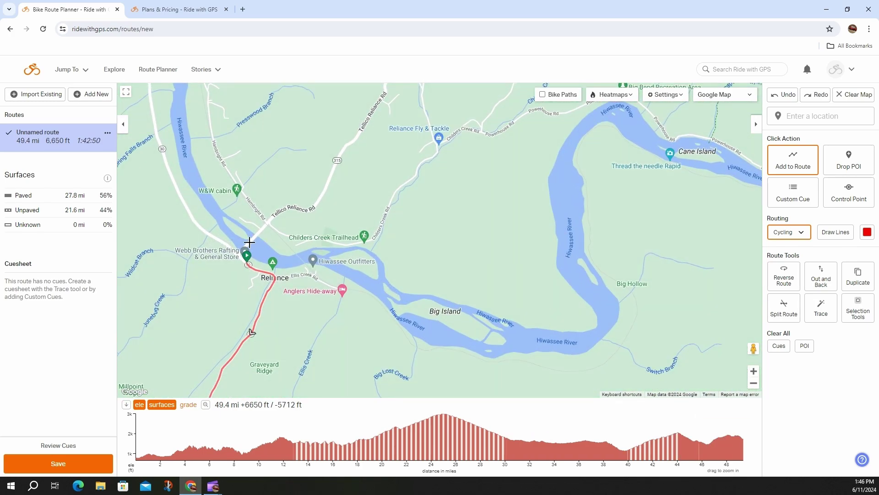
click(247, 244)
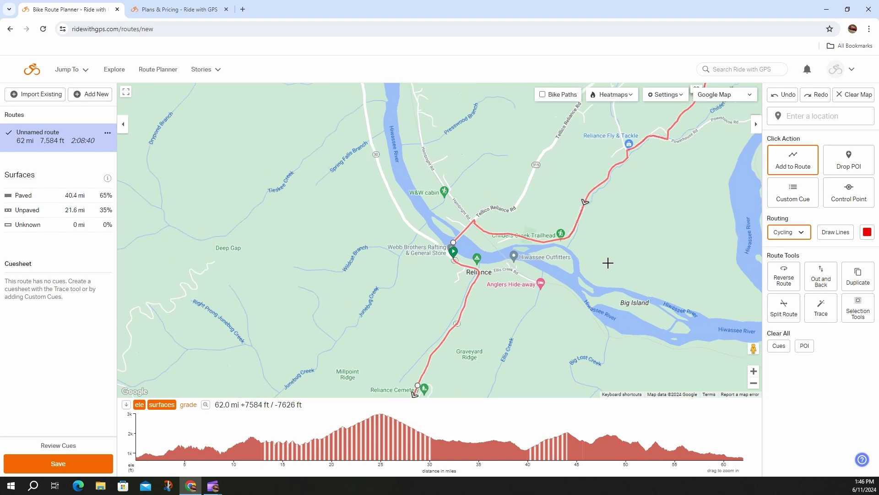
Review the completed loop from Reliance through Harbuck, Turtletown, Farner and Apalachia, checking its course and the highway junction east of Turtletown.
scroll(608, 263, down, 1)
drag(687, 304, 522, 267)
scroll(522, 267, down, 1)
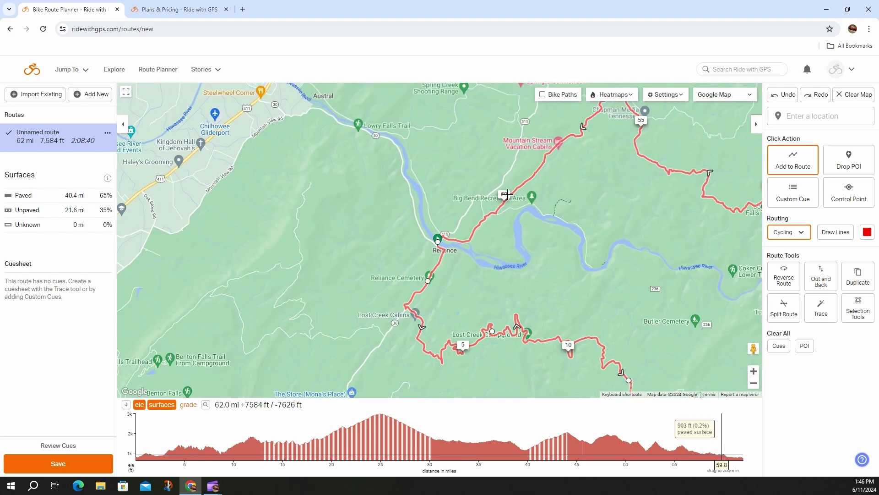
drag(697, 245, 526, 216)
drag(499, 320, 389, 252)
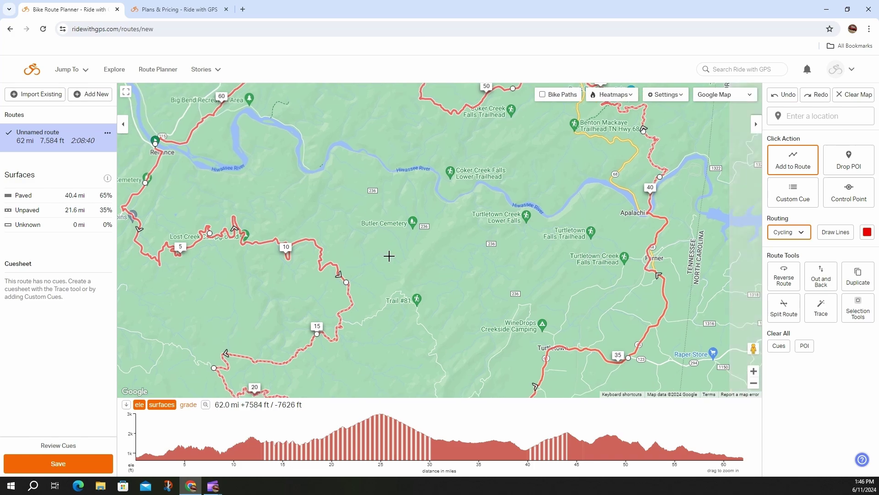
scroll(397, 284, down, 3)
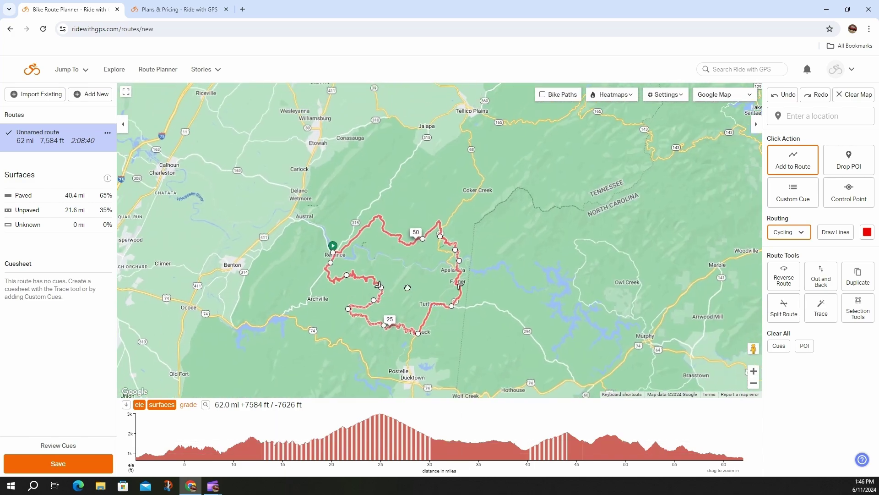
scroll(411, 285, up, 2)
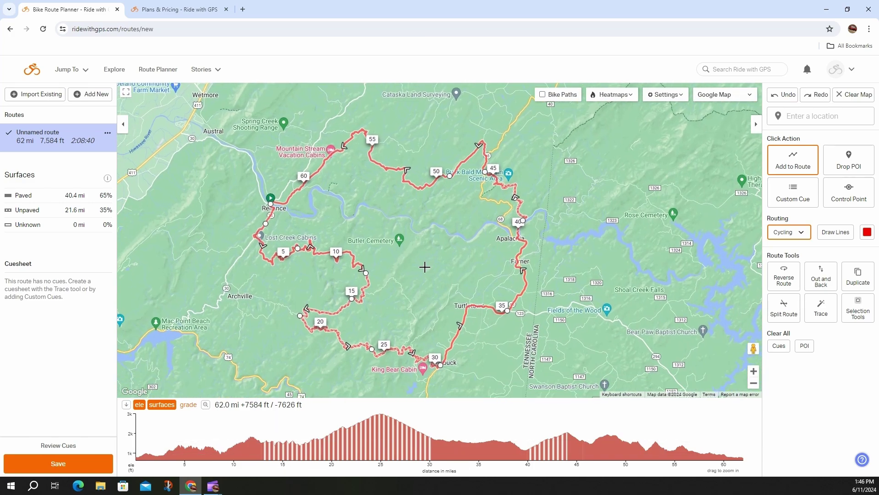
drag(424, 267, 433, 255)
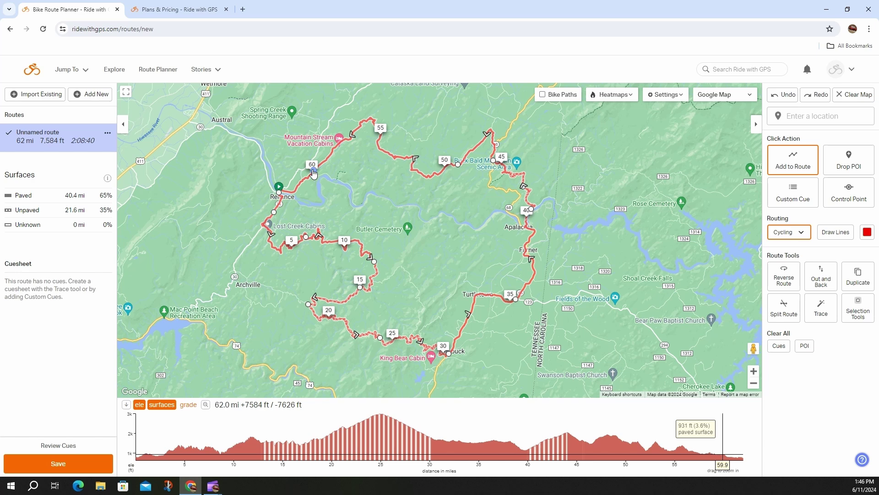
mouse_move(459, 214)
mouse_down()
mouse_move(450, 252)
mouse_move(466, 220)
mouse_up()
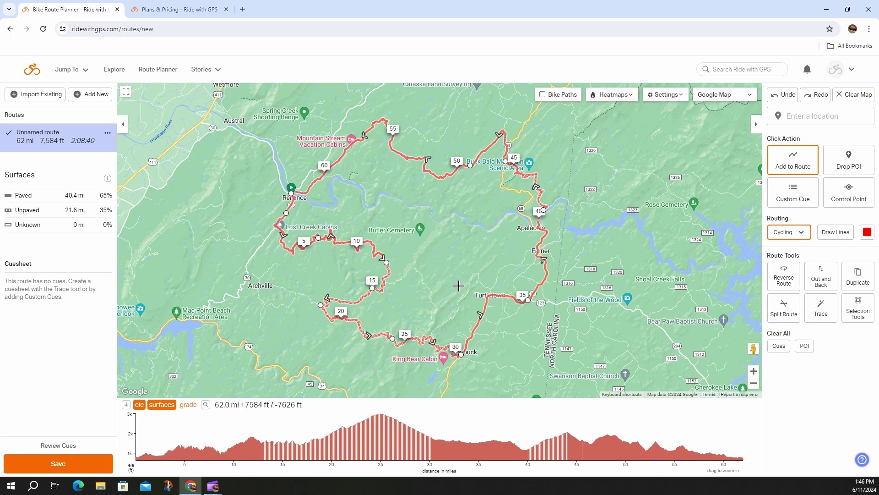
drag(454, 277, 417, 223)
scroll(535, 278, up, 1)
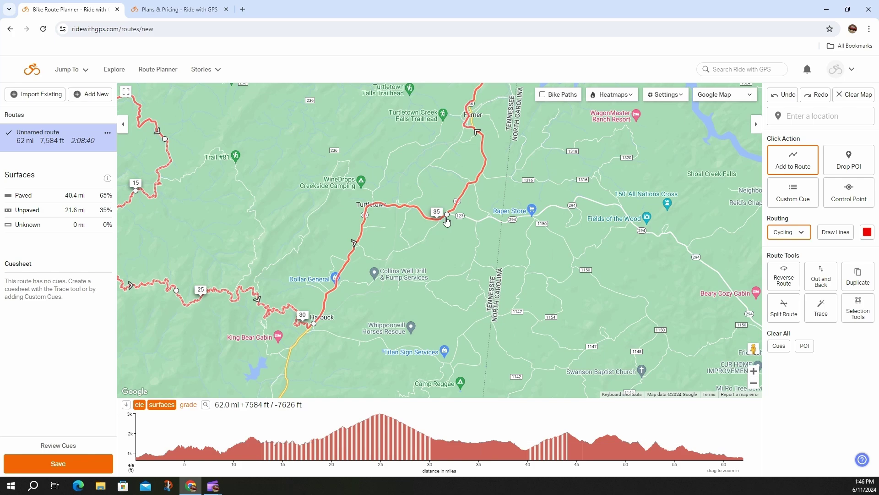
scroll(452, 279, down, 2)
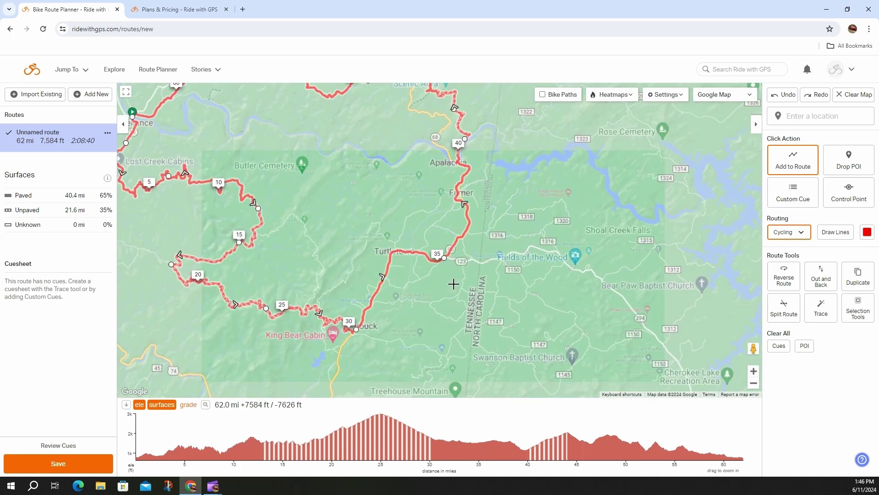
scroll(463, 289, up, 2)
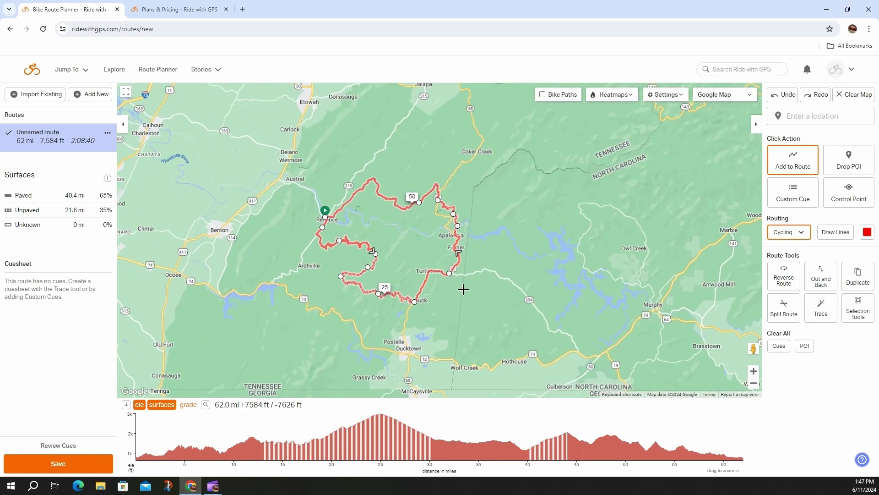
Move the route section through Farner onto Highway 68, bringing the loop to about 61.7 mi.
drag(477, 234, 464, 282)
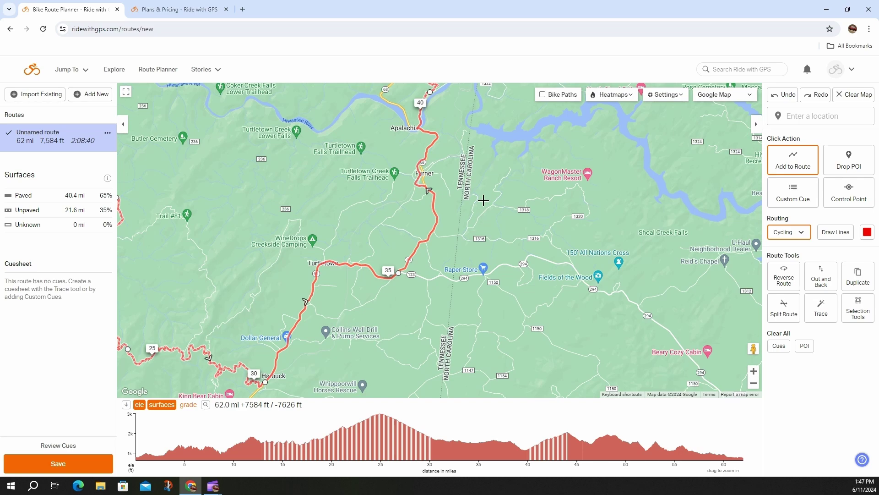
drag(483, 198, 470, 259)
drag(466, 213, 494, 292)
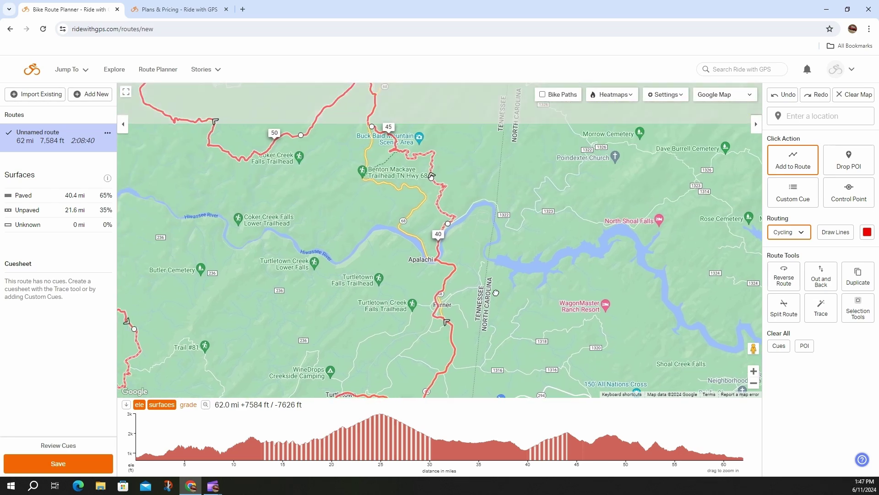
drag(451, 326, 445, 255)
scroll(444, 255, up, 1)
scroll(444, 254, up, 1)
drag(442, 199, 492, 223)
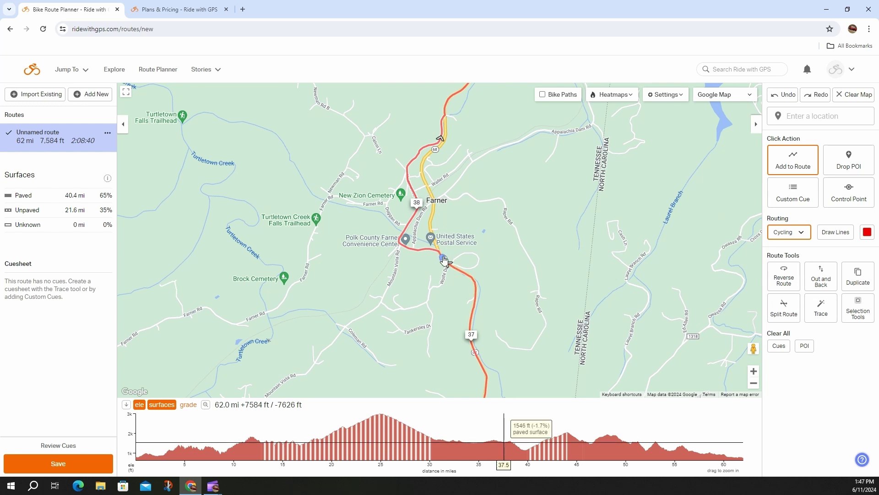
drag(411, 223, 433, 213)
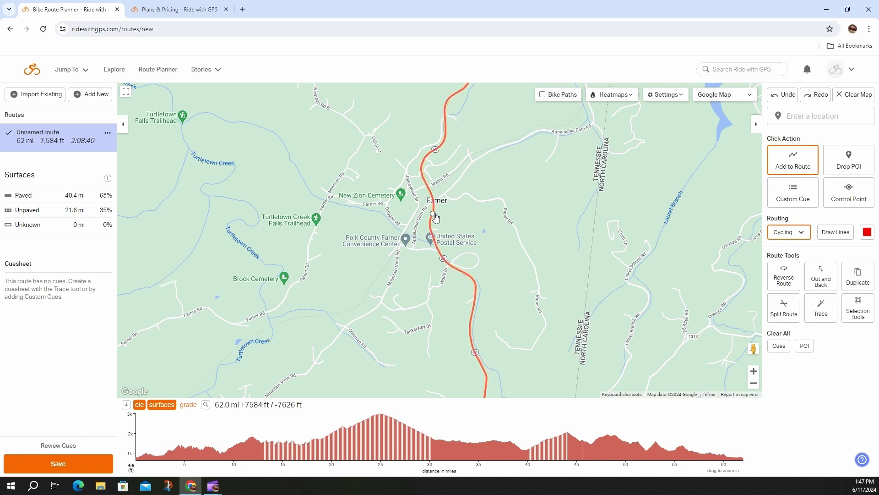
Examine the route from Farner through Apalachia, past Buck Bald and Coker Creek Falls, and back to Reliance.
scroll(479, 245, down, 2)
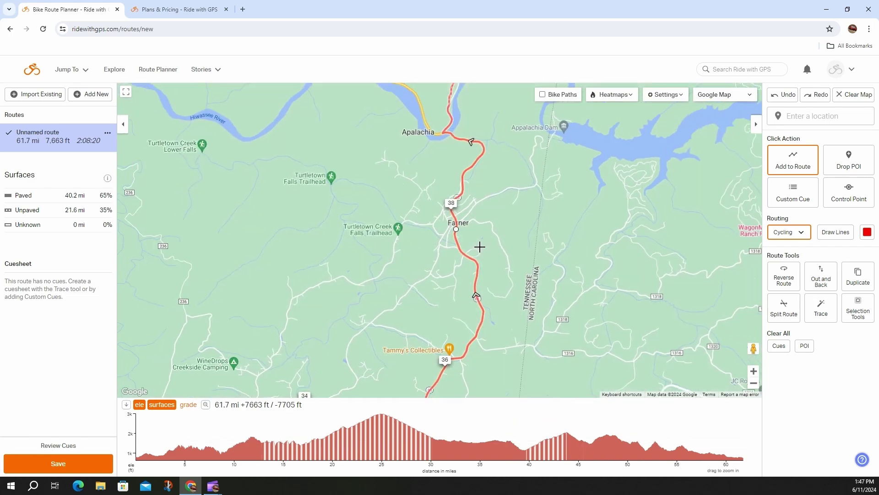
scroll(485, 238, down, 1)
scroll(503, 219, up, 2)
drag(508, 204, 524, 321)
drag(515, 189, 597, 293)
drag(549, 206, 618, 279)
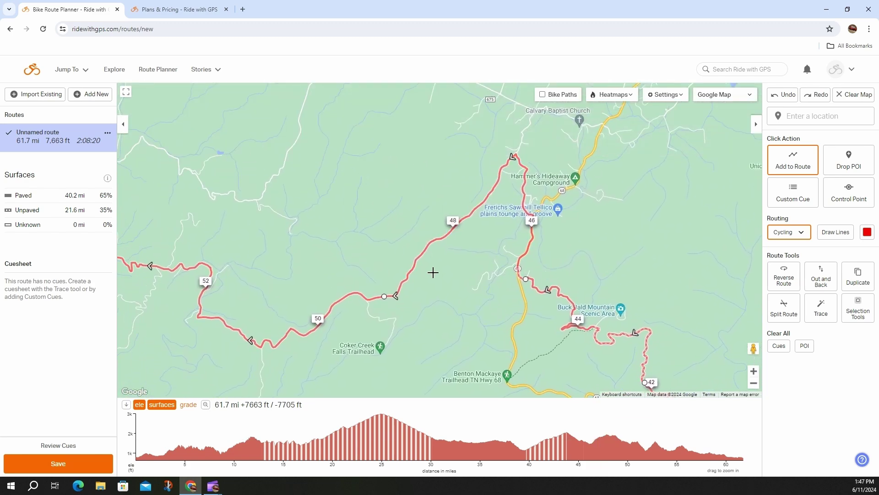
scroll(434, 257, down, 1)
scroll(443, 270, up, 1)
drag(460, 237, 498, 300)
drag(446, 338, 515, 226)
drag(432, 286, 599, 188)
drag(439, 304, 508, 255)
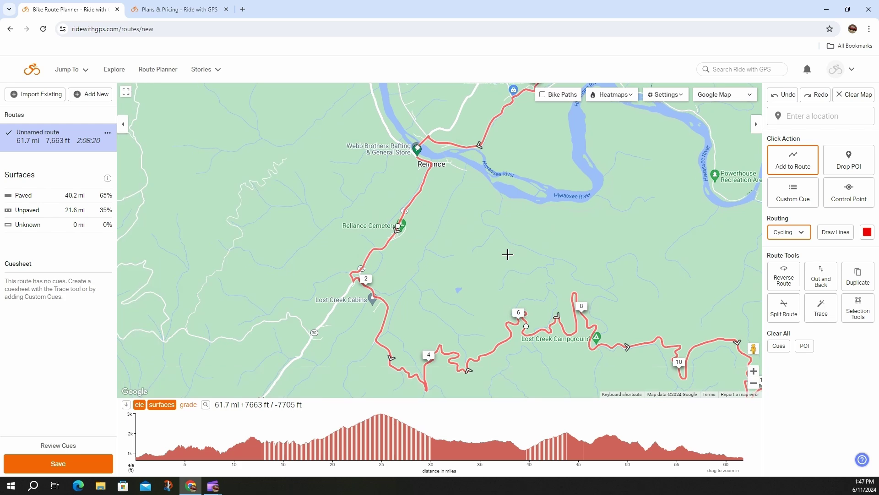
Reroute the forest-road section between Lost Creek and Harbuck east past Trail #81, reducing the loop to about 56.2 mi.
drag(571, 273, 389, 188)
drag(485, 269, 370, 160)
scroll(370, 161, down, 1)
drag(436, 286, 420, 244)
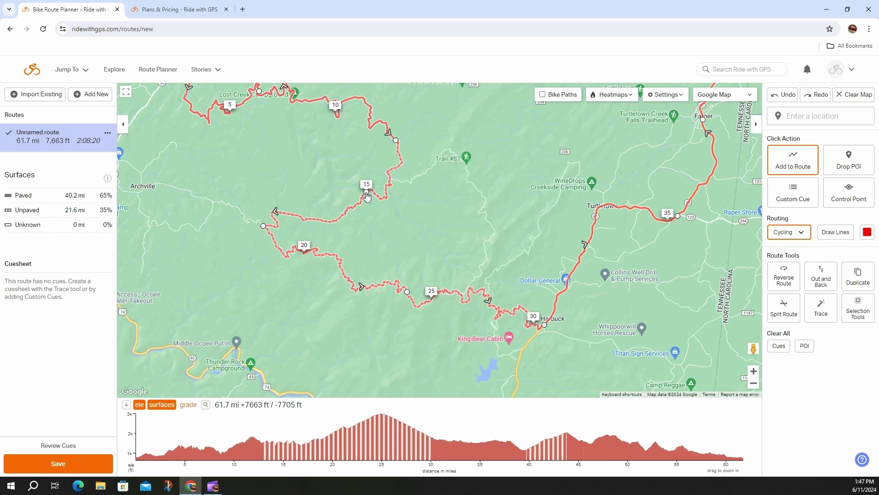
mouse_move(367, 192)
mouse_down()
mouse_move(389, 192)
mouse_move(429, 167)
mouse_move(423, 175)
mouse_up()
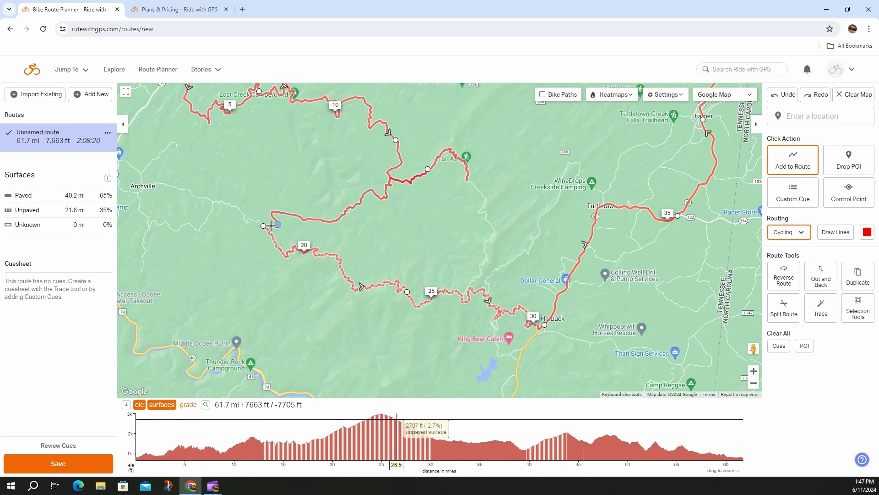
drag(263, 226, 482, 193)
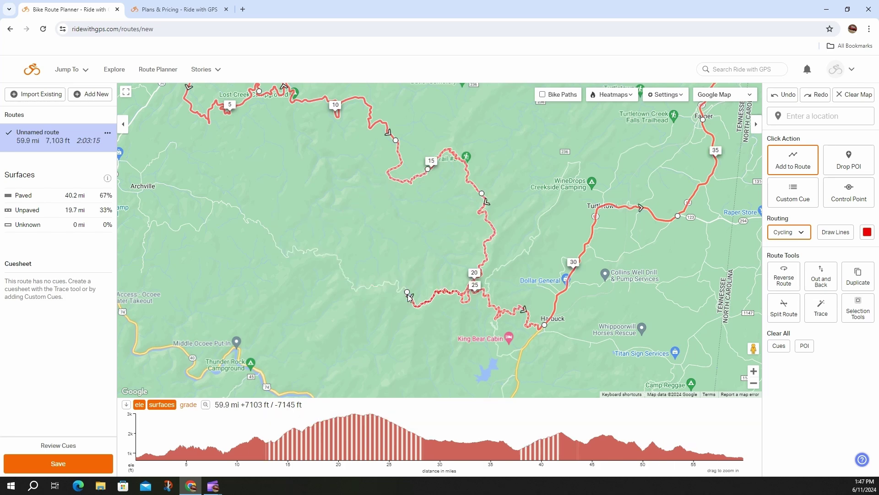
drag(409, 296, 431, 286)
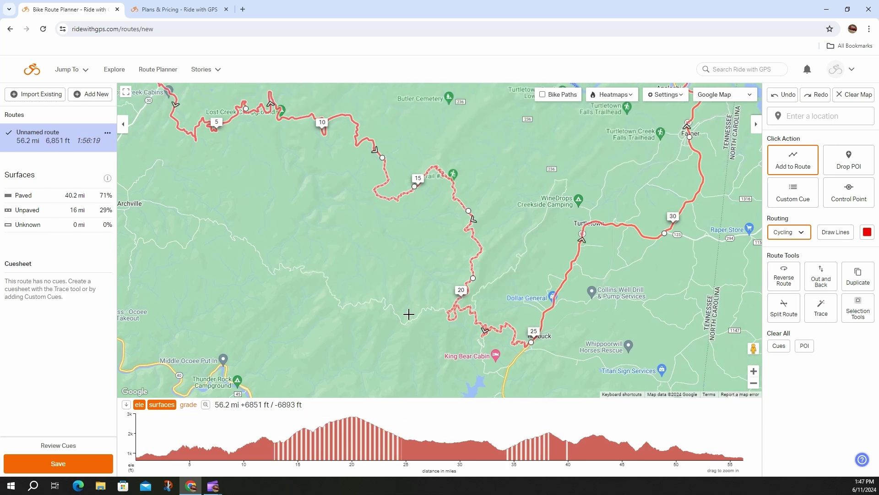
Examine the route from the Trail #81 section through Harbuck, Turtletown and Farner up to Buck Bald.
drag(495, 215, 411, 238)
drag(561, 300, 444, 262)
drag(291, 215, 348, 216)
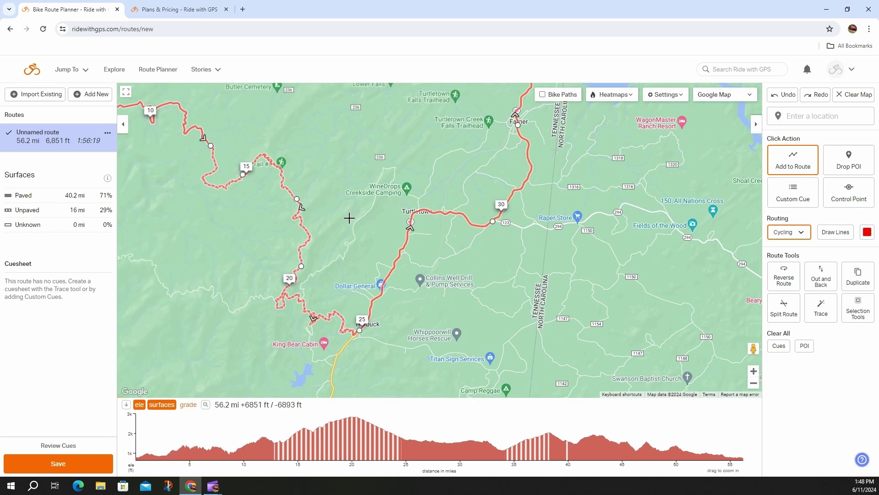
drag(470, 267, 420, 293)
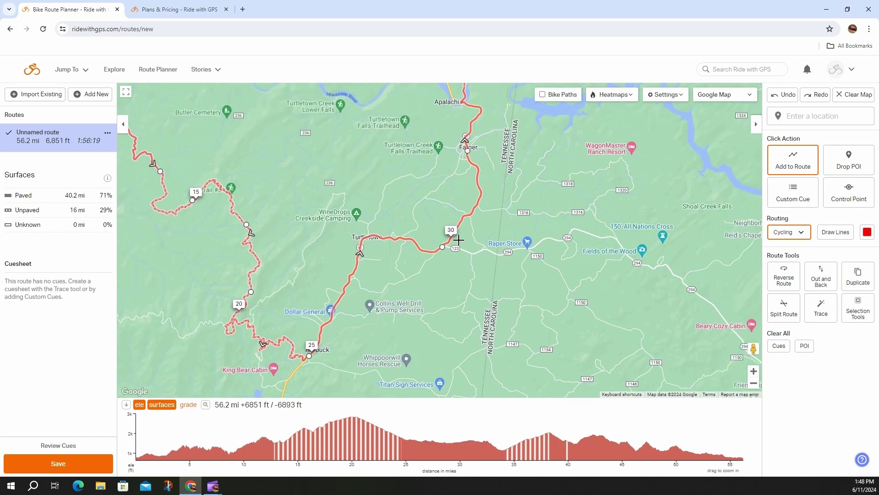
drag(495, 212, 408, 314)
drag(404, 267, 357, 343)
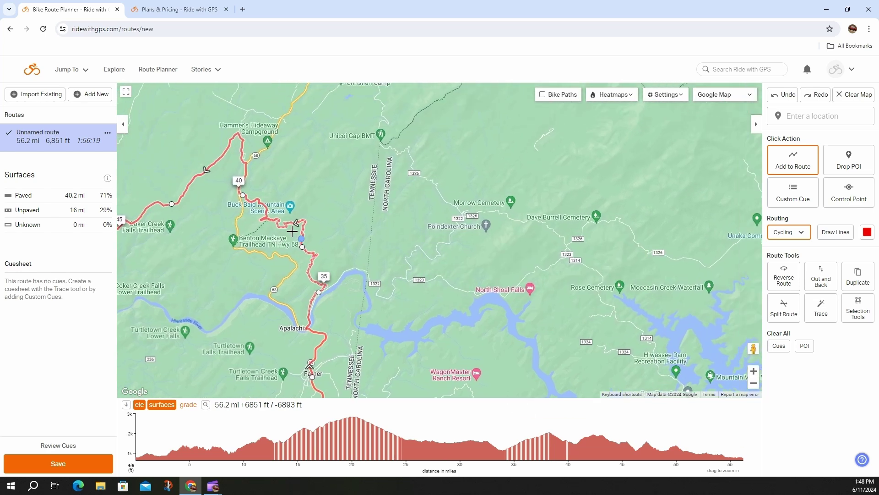
drag(305, 290, 305, 304)
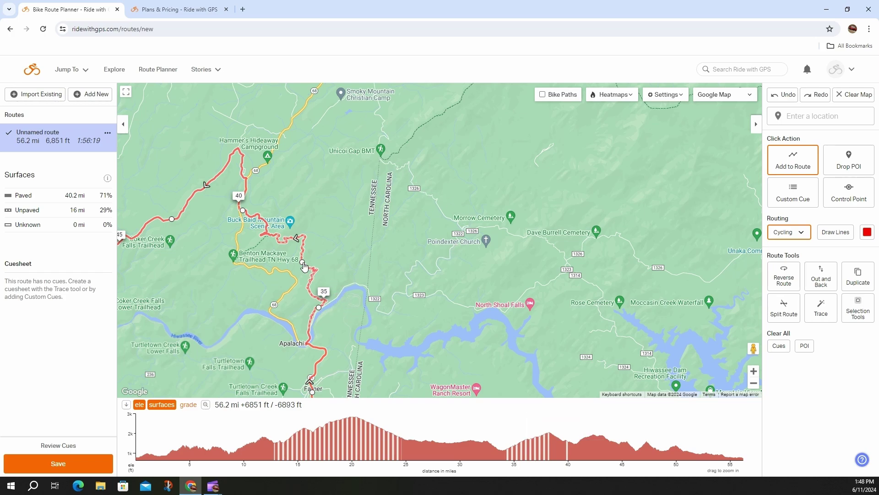
scroll(334, 316, up, 2)
scroll(337, 317, down, 1)
Move the route point north of Apalachia onto River Rd beside the Hiwassee River.
drag(337, 318, 363, 281)
scroll(348, 303, up, 1)
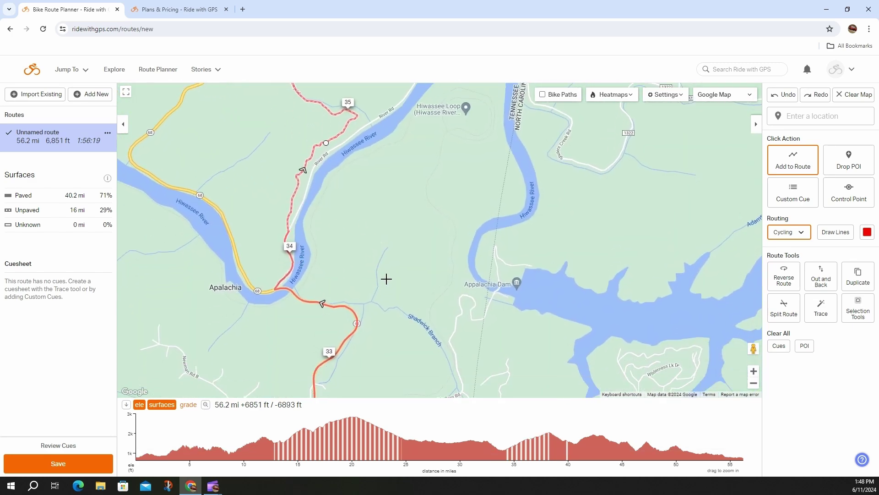
drag(386, 284, 378, 255)
scroll(380, 256, down, 1)
drag(380, 186, 342, 195)
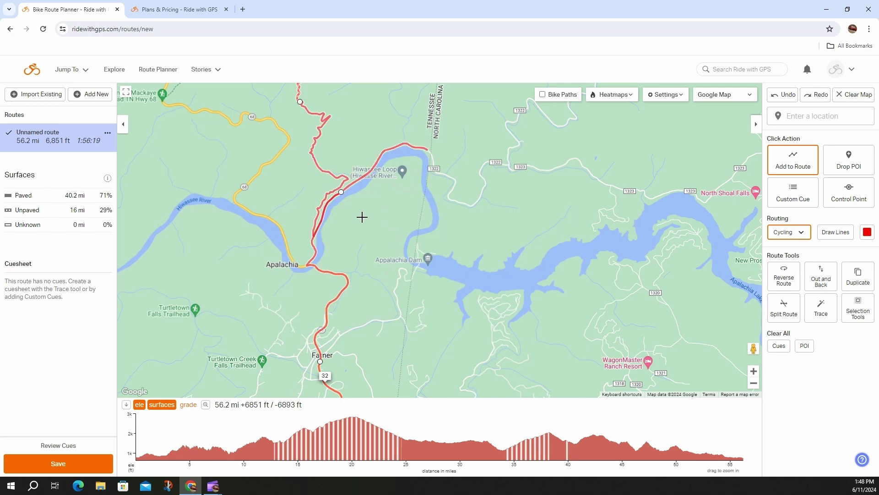
Move the two route points near Buck Bald and Highway 68 east onto road 1323 in North Carolina, extending the loop to about 63.2 mi.
drag(362, 228, 370, 292)
drag(360, 195, 379, 223)
drag(327, 197, 465, 239)
click(483, 274)
drag(267, 140, 605, 255)
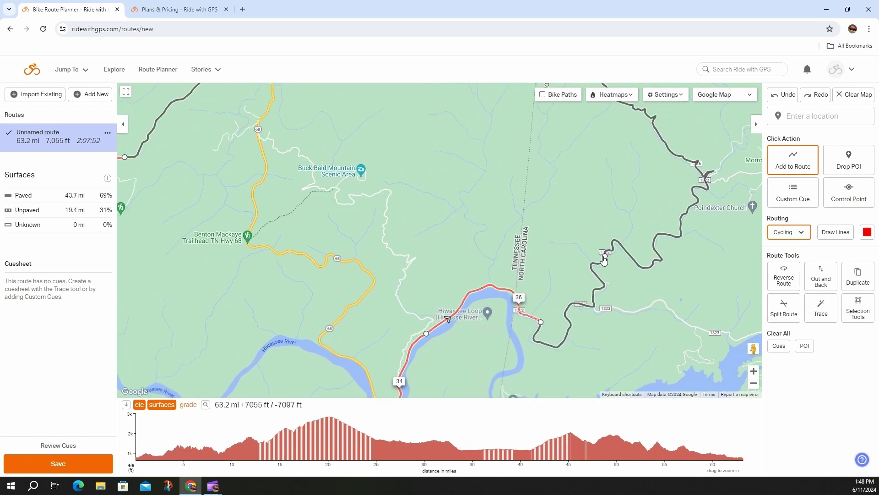
scroll(512, 216, down, 4)
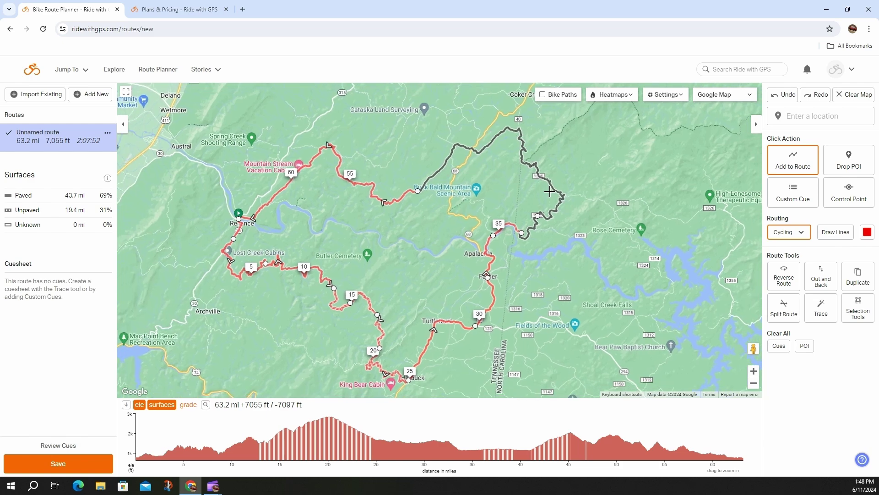
Add a control point on the North Carolina section west of Morrow Cemetery, bringing the loop to about 65.4 mi.
drag(397, 232, 423, 232)
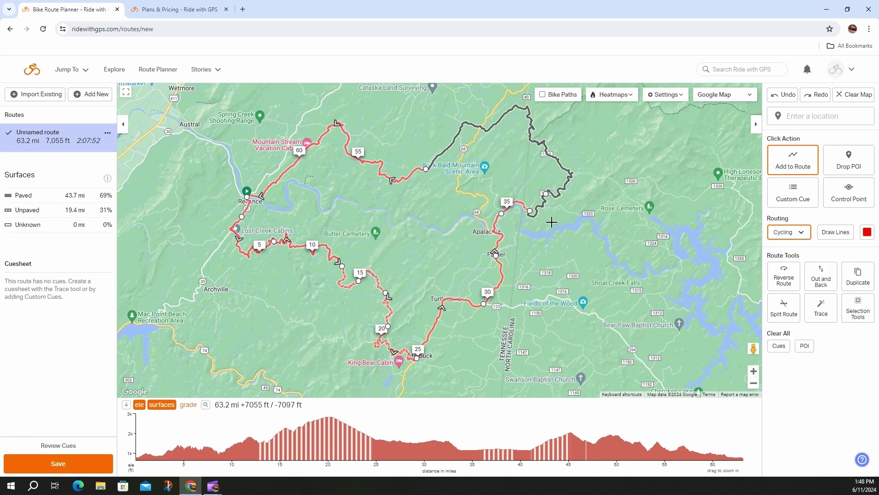
scroll(562, 214, up, 5)
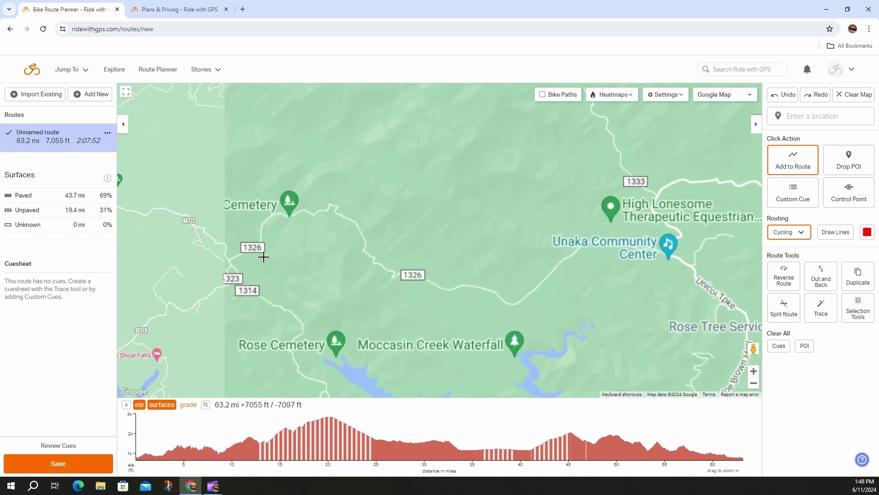
drag(392, 261, 411, 267)
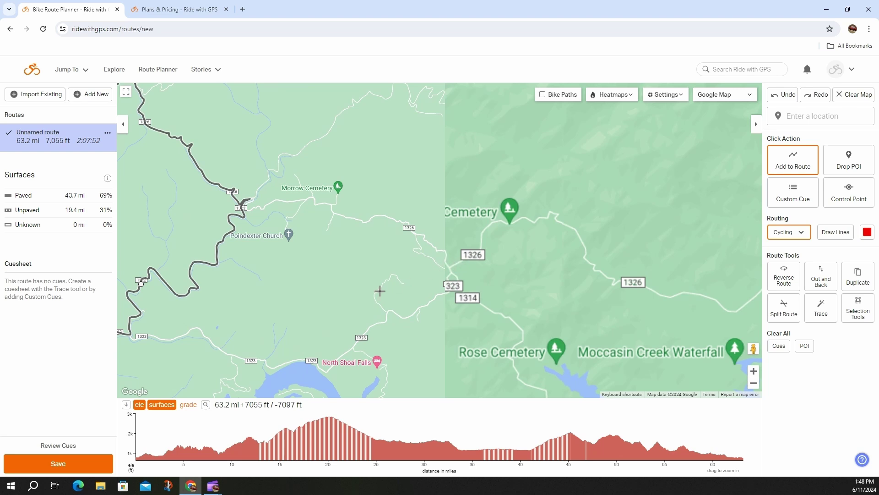
drag(383, 290, 409, 249)
drag(345, 262, 400, 262)
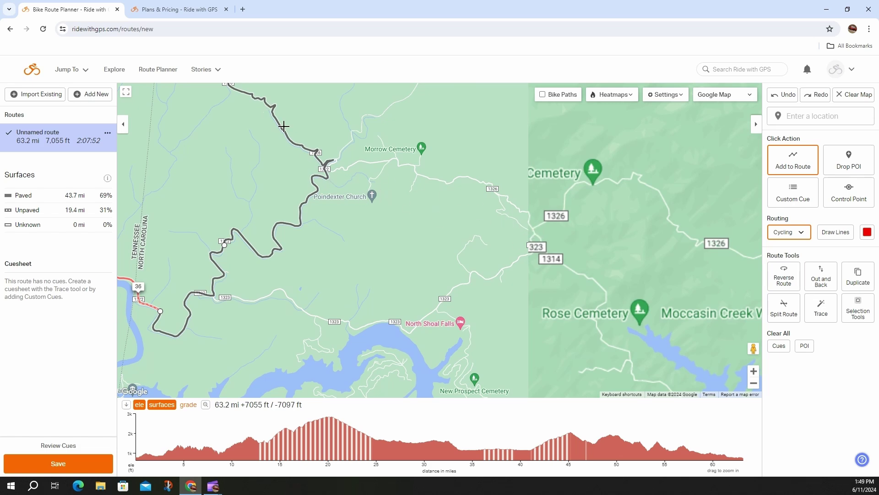
mouse_move(340, 247)
mouse_down()
mouse_move(359, 267)
mouse_move(539, 275)
mouse_up()
drag(531, 226, 625, 249)
scroll(536, 278, down, 2)
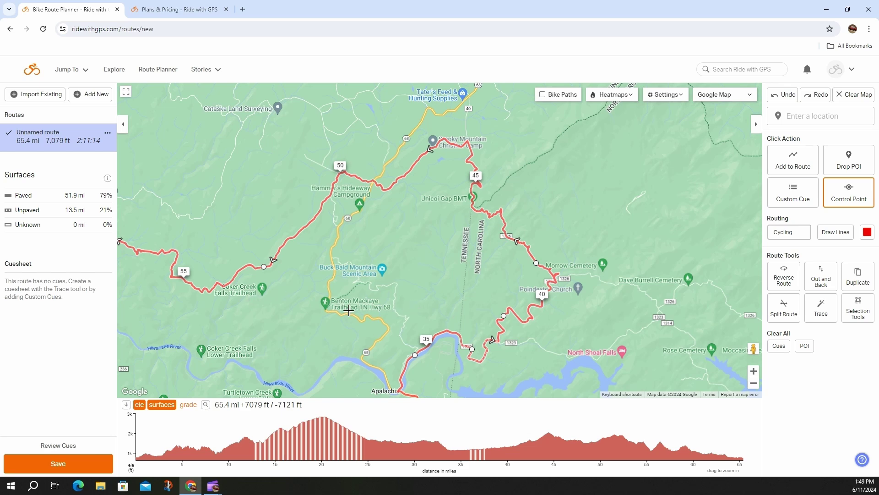
Add a point of interest on the route just before mile 40, southwest of Poindexter Church.
drag(466, 300, 428, 292)
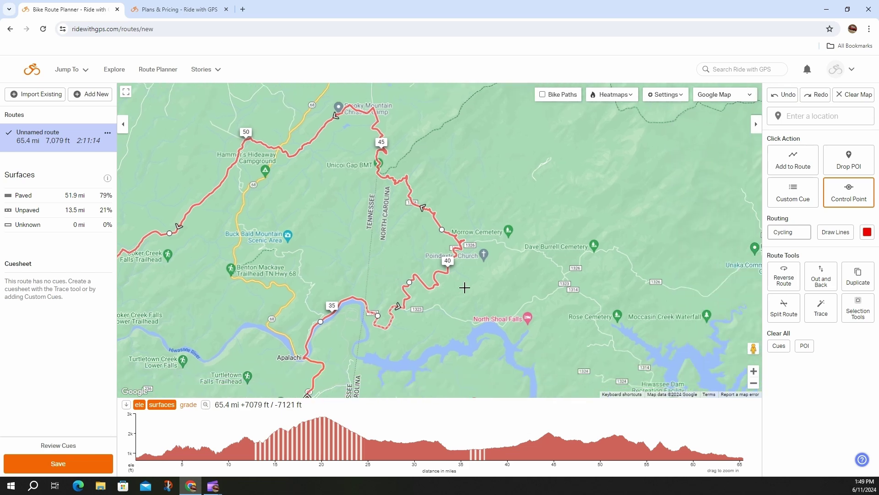
scroll(464, 288, up, 1)
scroll(464, 287, up, 1)
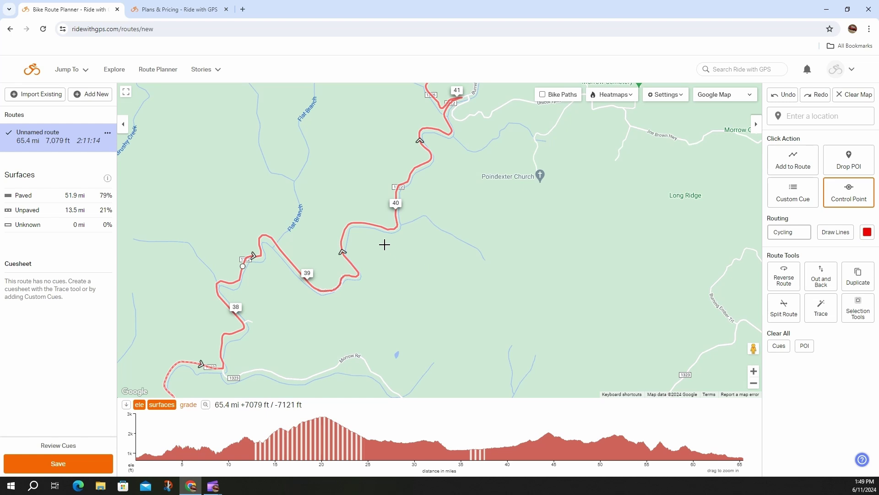
right_click(366, 227)
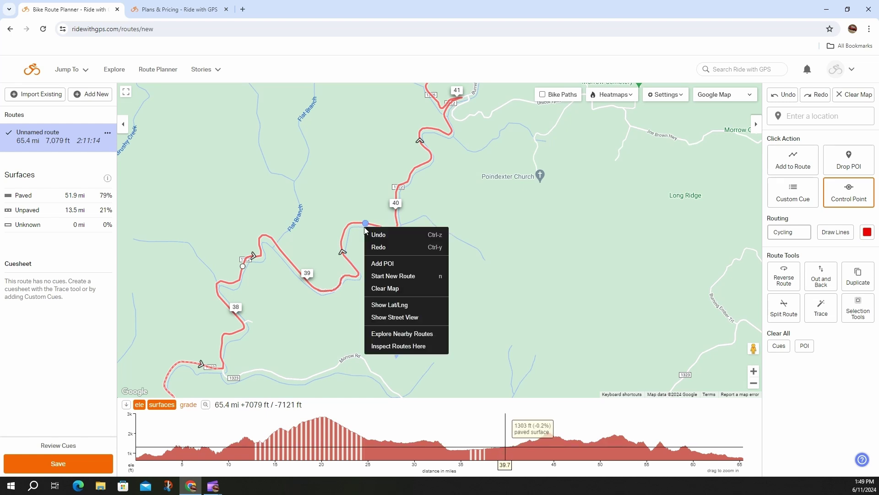
click(406, 265)
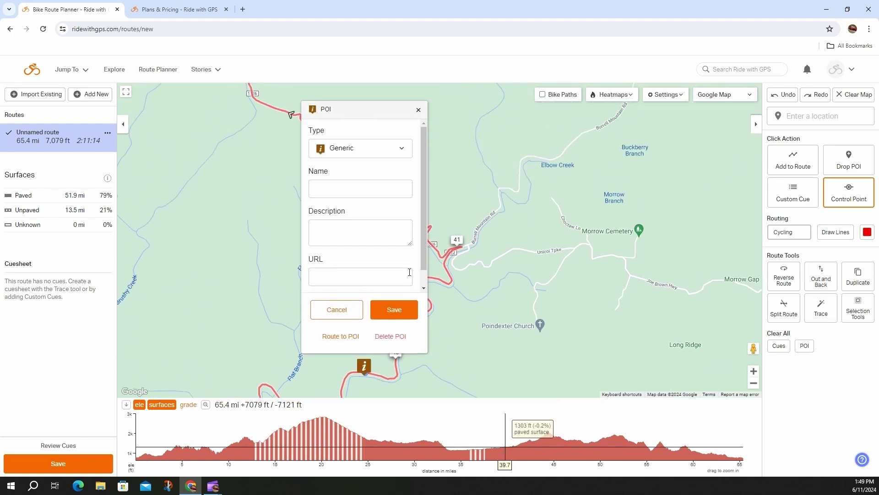
Look through the available types for the point of interest and keep Generic.
click(403, 152)
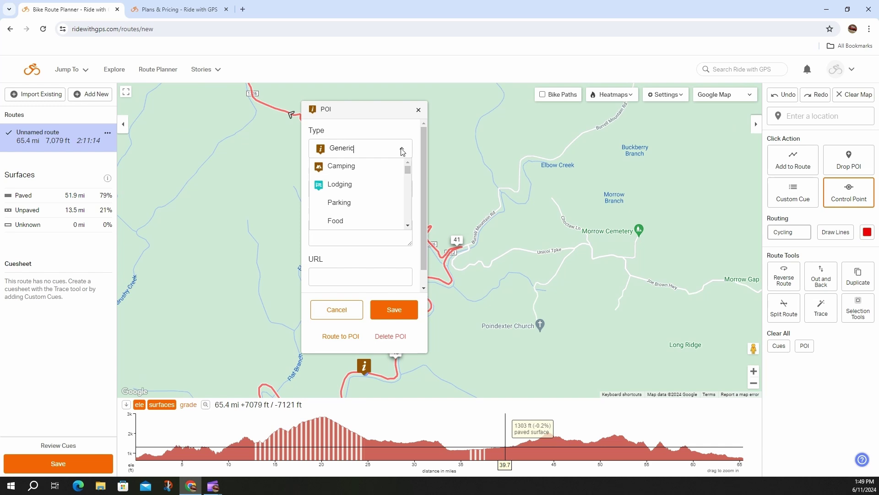
scroll(362, 196, down, 1)
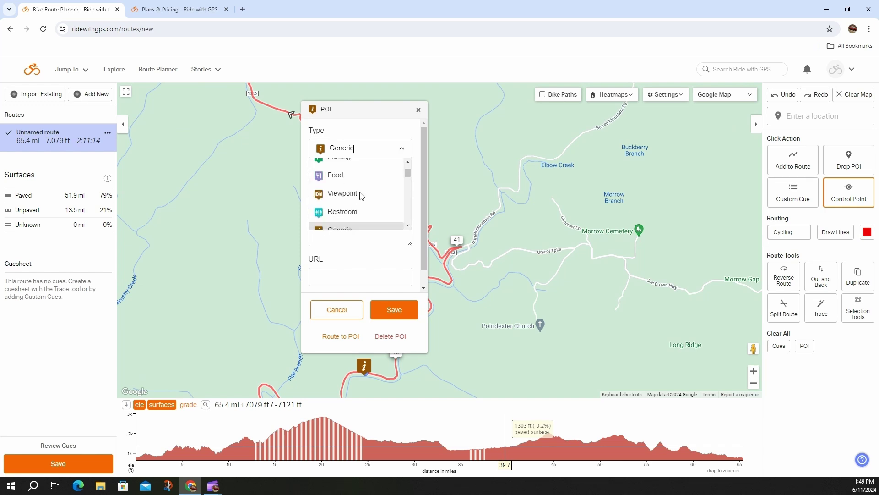
scroll(359, 197, down, 5)
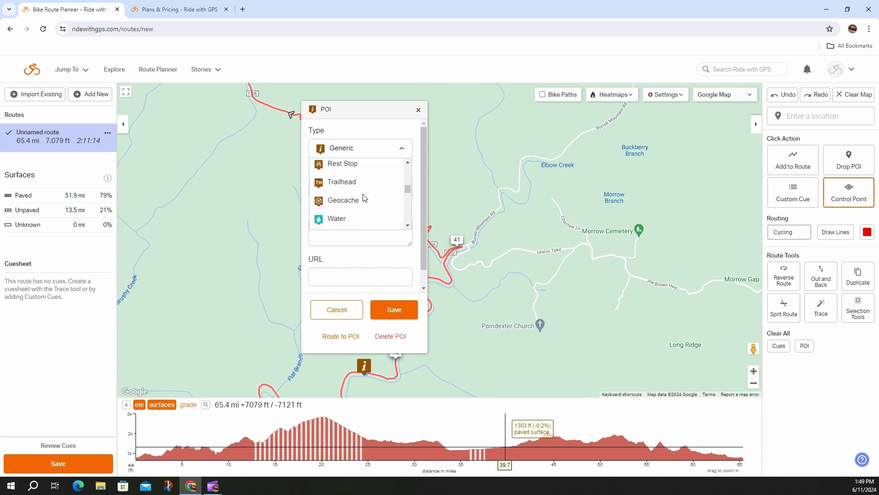
scroll(365, 197, down, 6)
click(402, 152)
Name the point of interest Gas, describe it as "Food and gas", save it and check its map label.
click(378, 184)
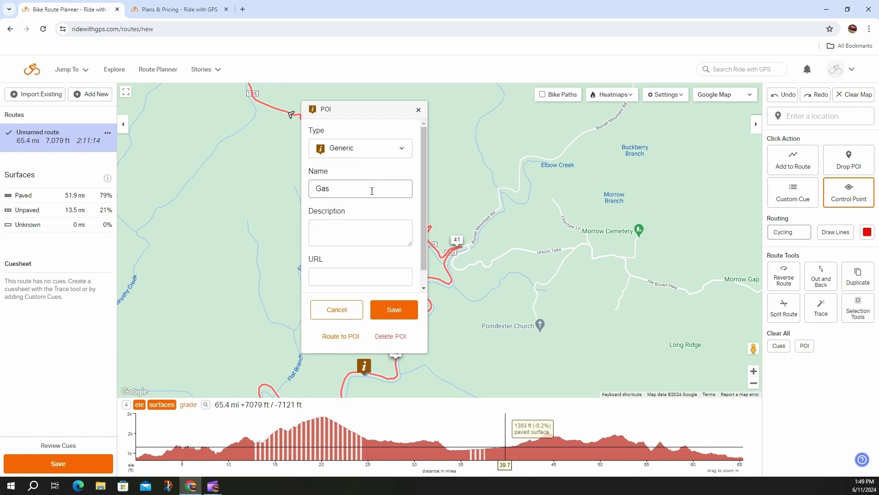
click(346, 227)
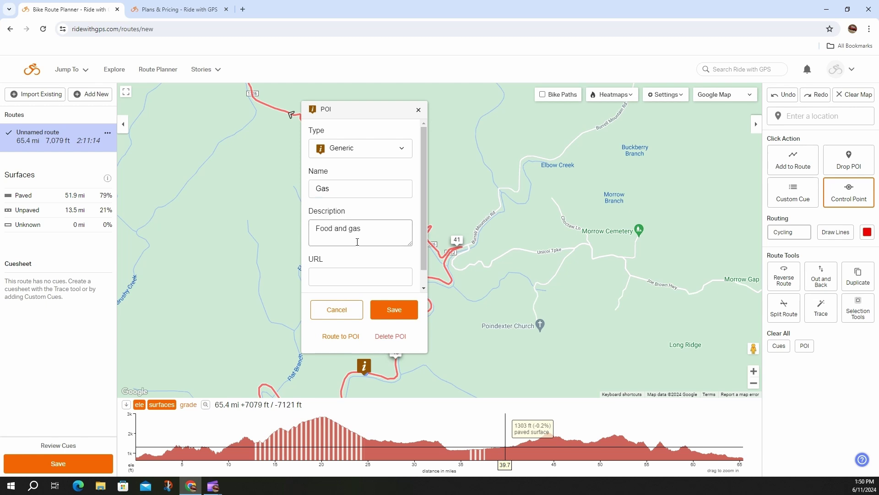
click(399, 308)
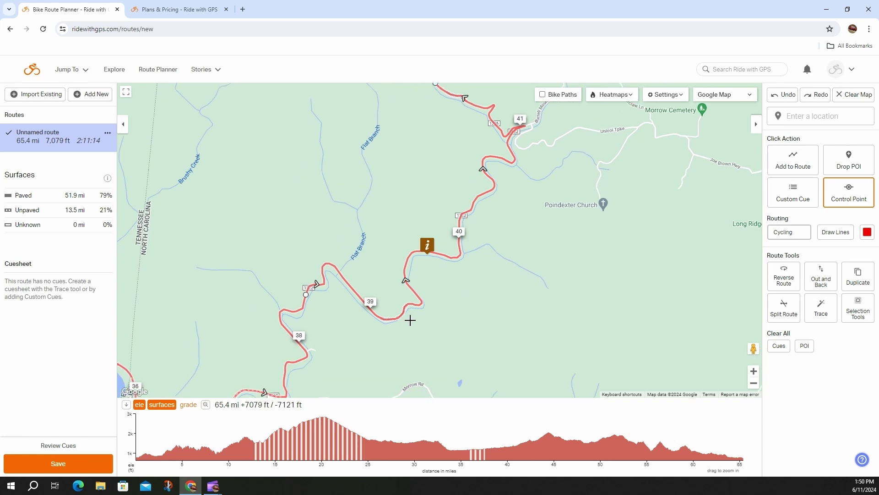
mouse_move(431, 245)
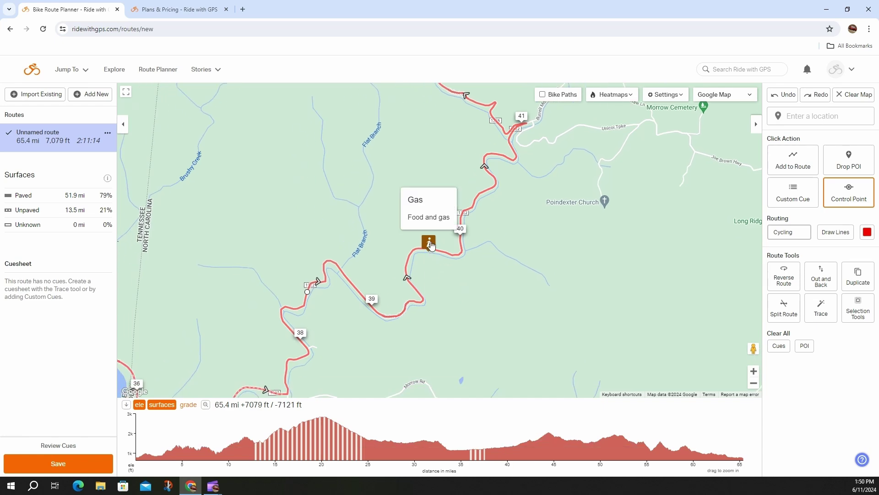
Start saving the finished loop route and give it the title Test.
scroll(430, 245, down, 3)
scroll(380, 223, down, 2)
scroll(524, 271, down, 1)
drag(551, 280, 514, 283)
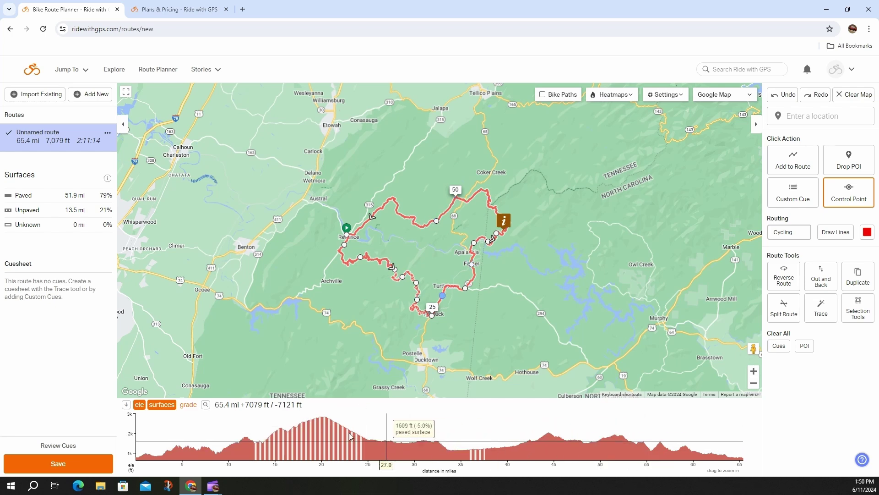
click(66, 466)
key(ctrl+s)
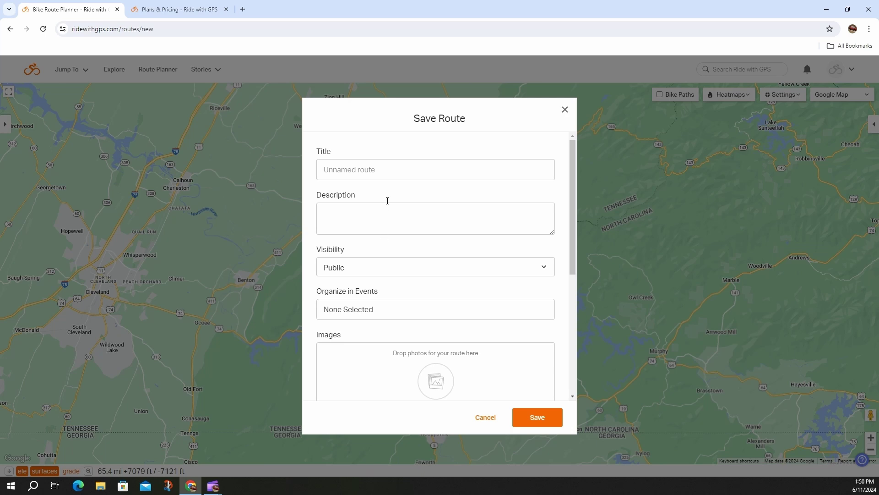
click(398, 173)
text(Test)
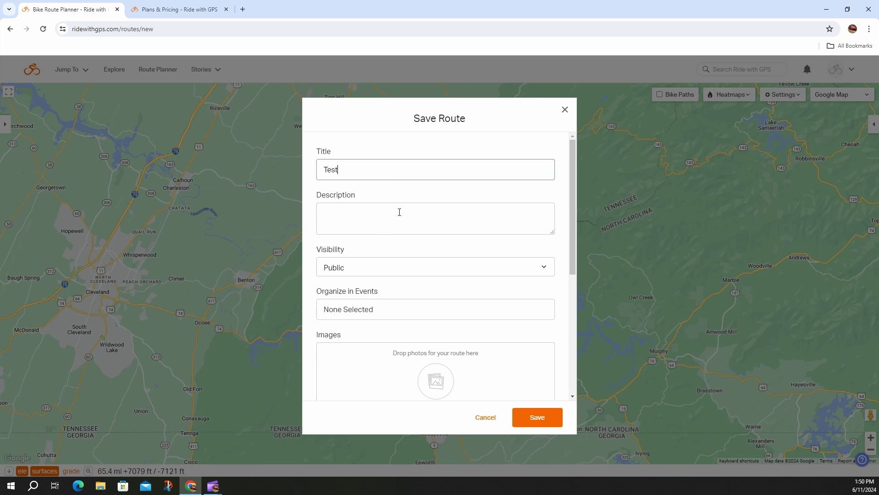
Leave the route description empty and visibility Public, save the route and open its route page.
click(398, 215)
click(400, 270)
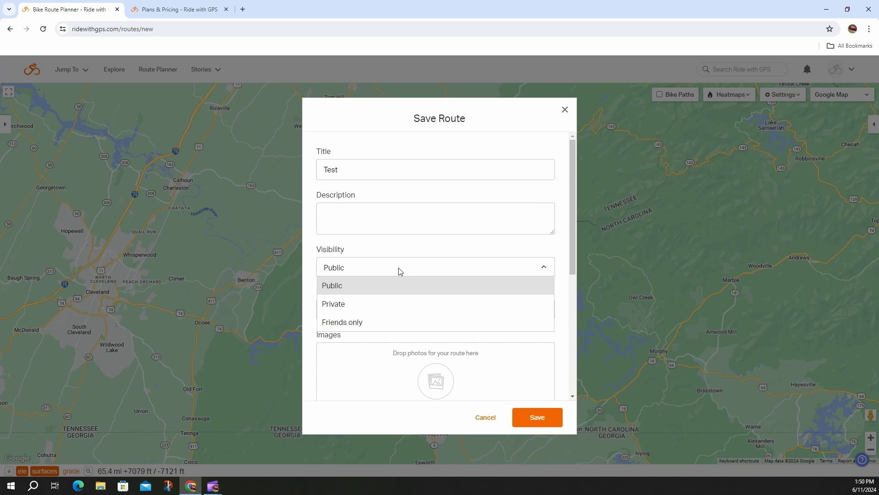
click(400, 271)
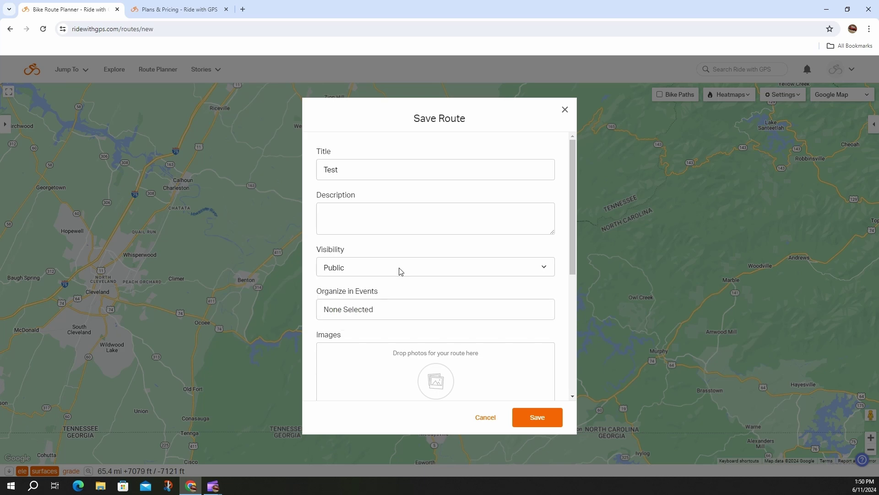
click(542, 422)
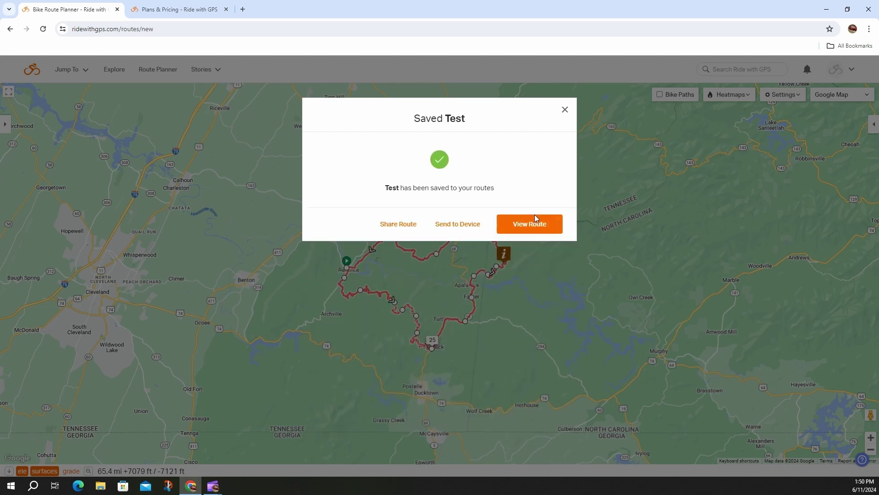
click(536, 229)
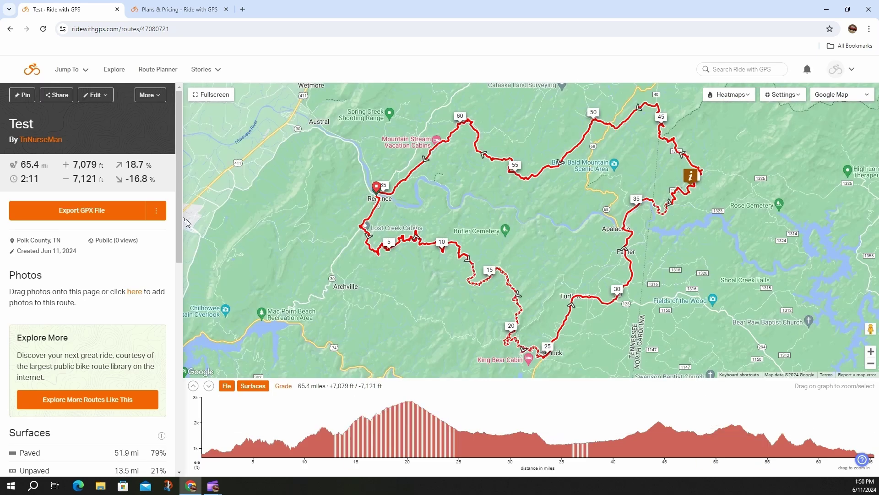
Export the saved Test route as a GPX Track file without reducing points or including waypoints, and close the export dialog.
click(159, 99)
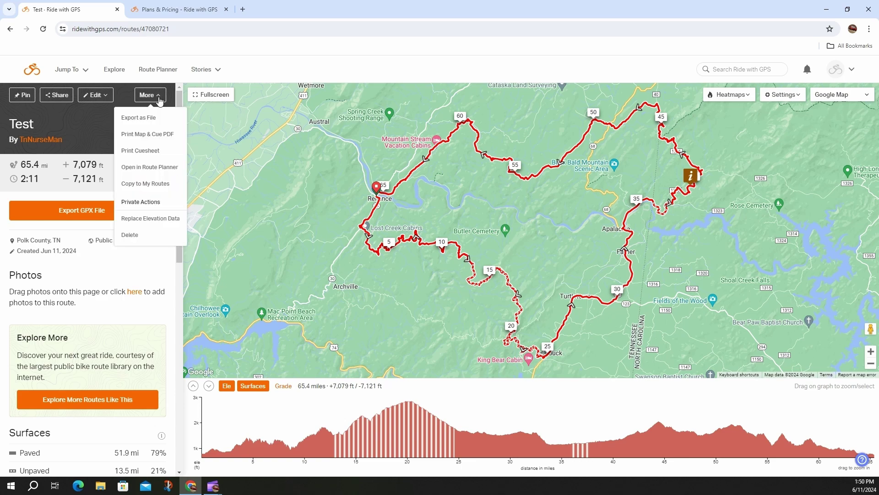
click(147, 120)
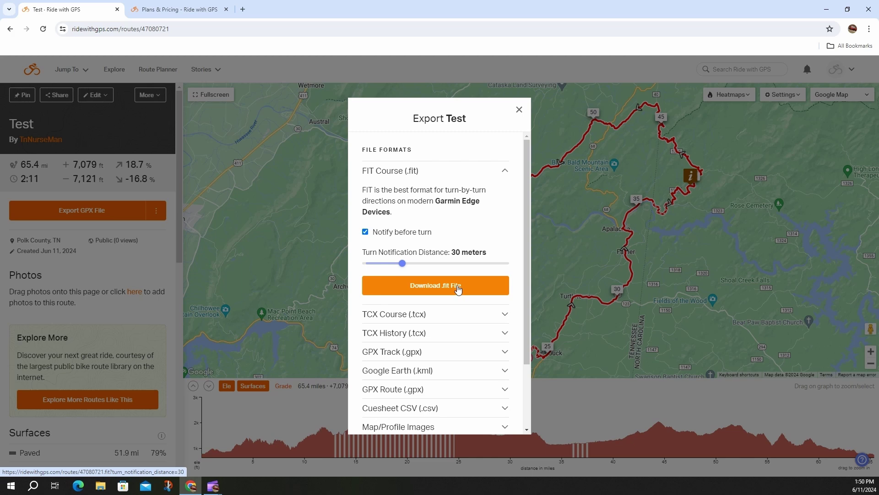
scroll(460, 270, down, 1)
scroll(460, 270, down, 2)
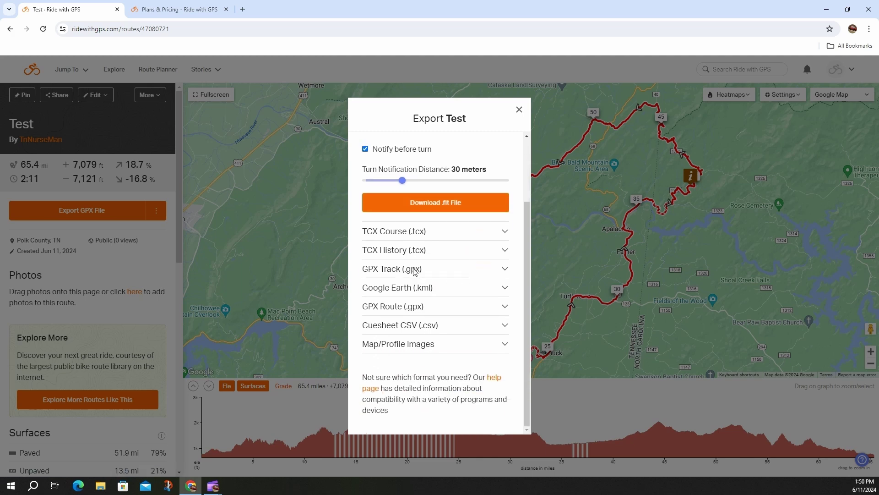
click(415, 272)
click(446, 262)
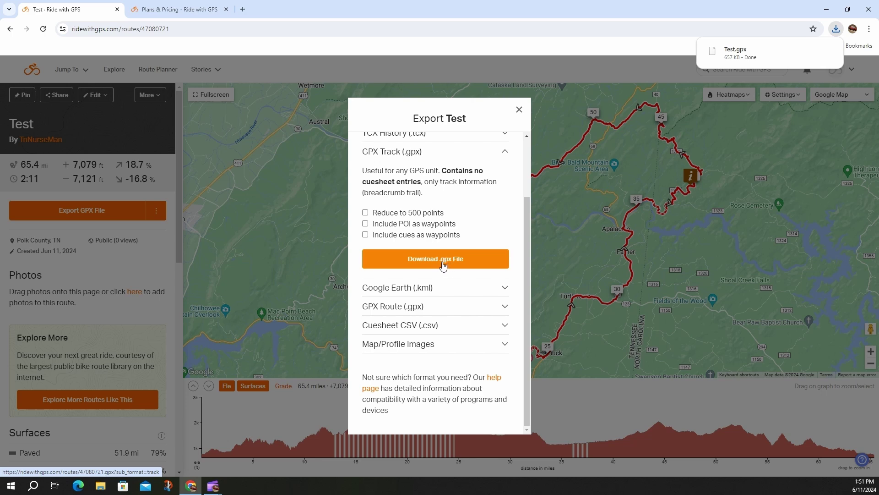
click(518, 111)
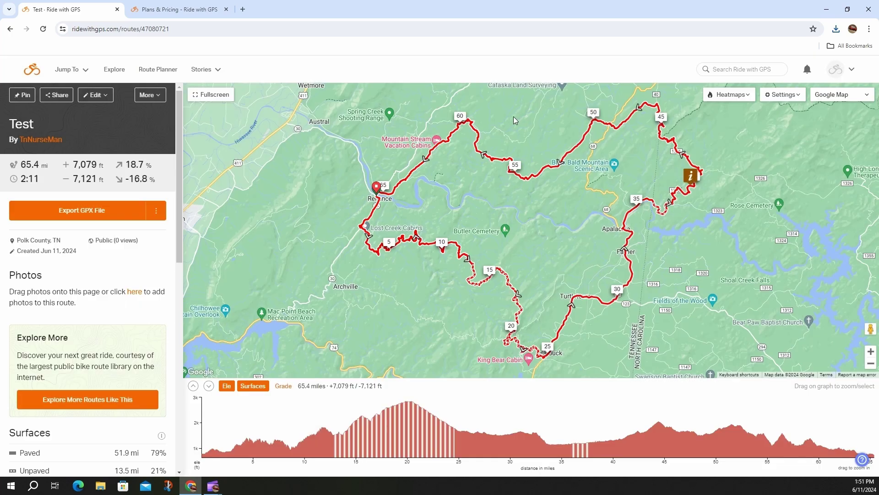